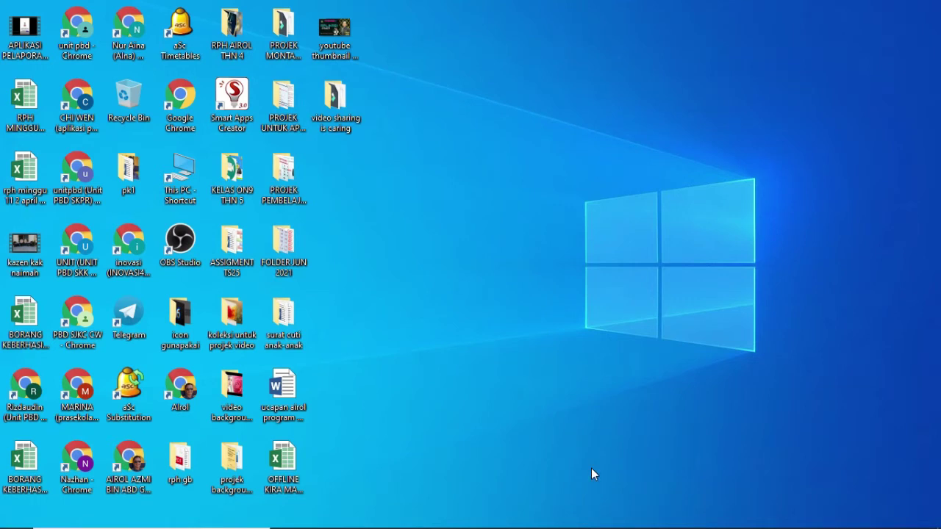
Switch to Telegram, search the chats for "insan" and open the Group Insan biasa channel.
{"action": "mouse_move", "coordinate": [586, 527]}
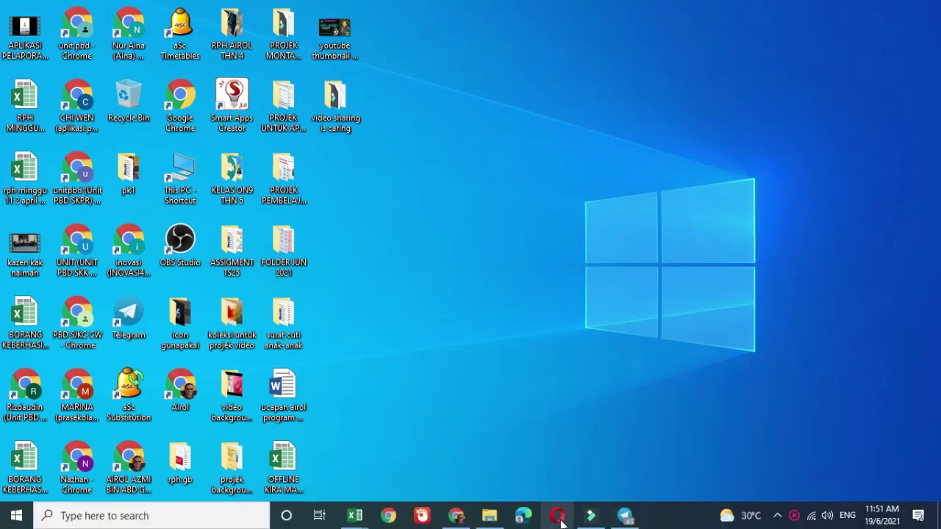
{"action": "left_click", "coordinate": [624, 516]}
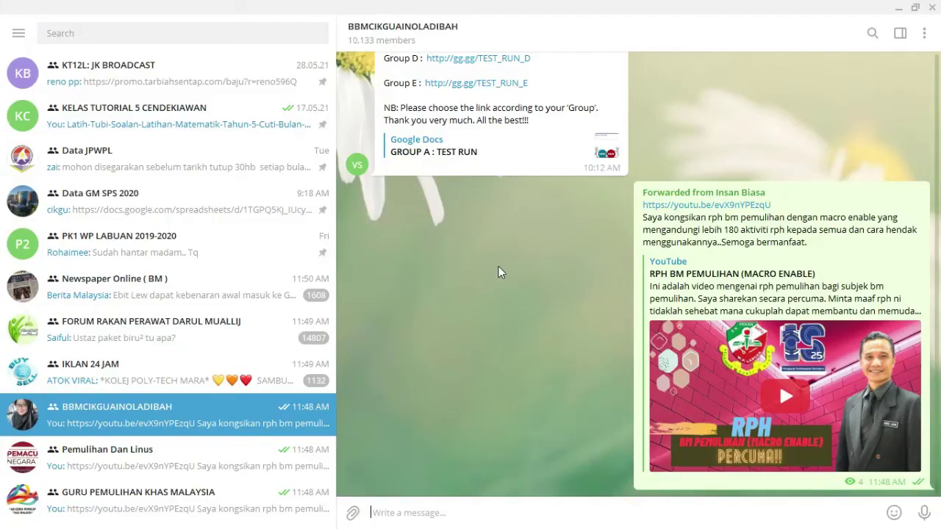
{"action": "left_click", "coordinate": [144, 37]}
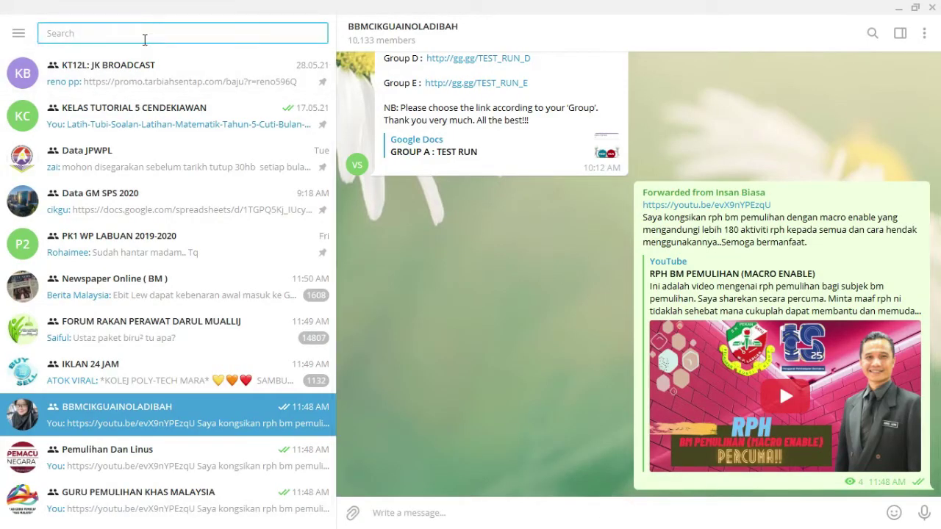
{"action": "type", "text": "insan"}
{"action": "left_click", "coordinate": [193, 83]}
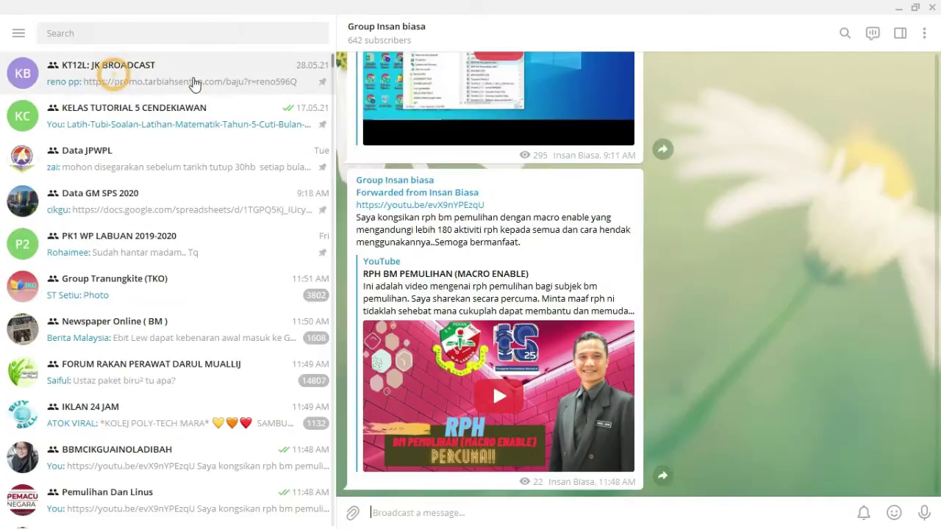
Search the chats for "insan" again and open Group Auto RPH by insan biasa.
{"action": "left_click", "coordinate": [130, 36]}
{"action": "type", "text": "insan"}
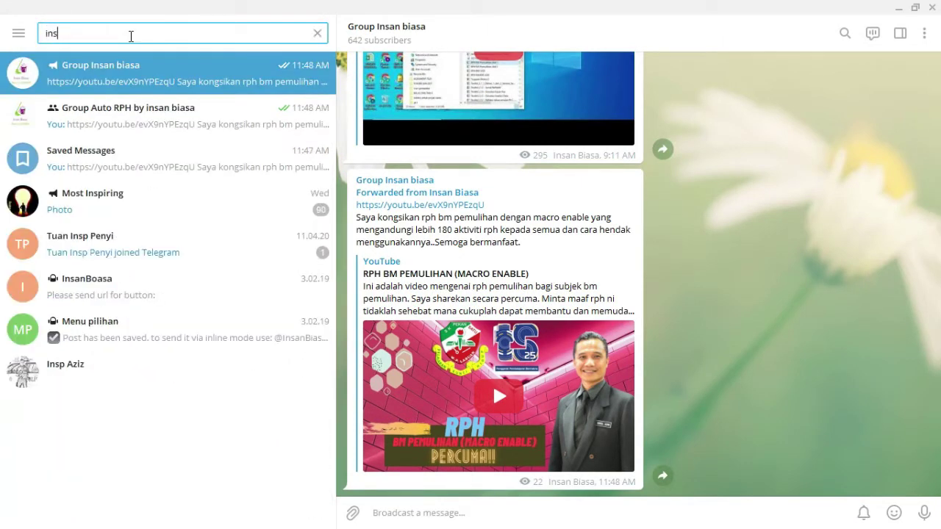
{"action": "left_click", "coordinate": [133, 114]}
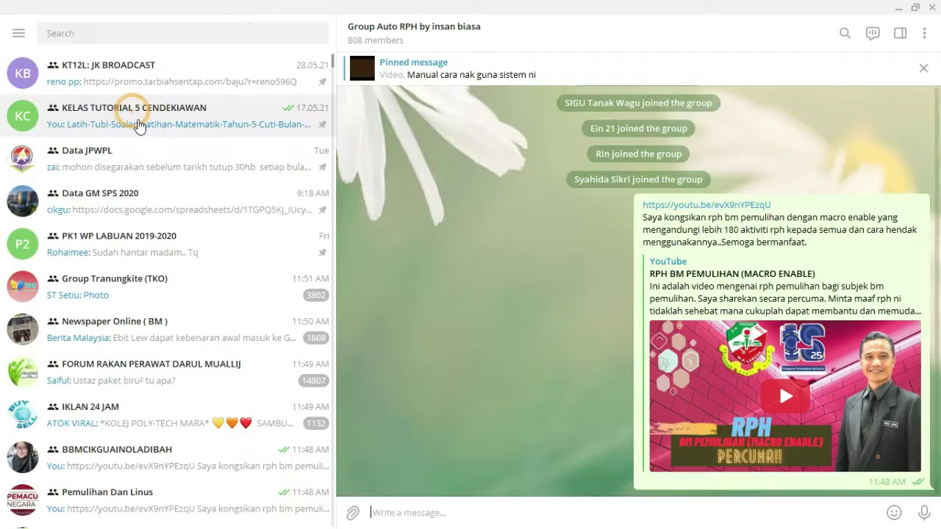
Open RPH MAKER 2020.xlsx in Excel from the group's shared files.
{"action": "left_click", "coordinate": [457, 29]}
{"action": "left_click", "coordinate": [430, 417]}
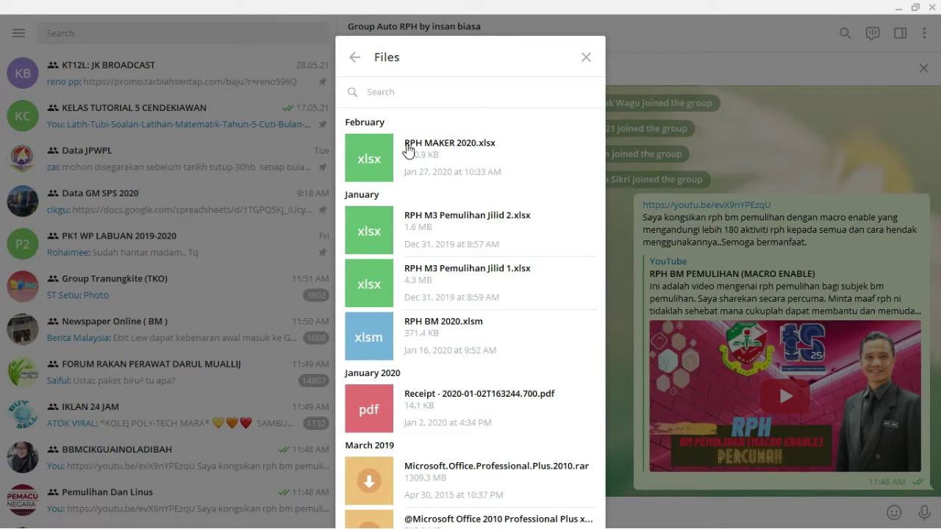
{"action": "right_click", "coordinate": [409, 145]}
{"action": "left_click", "coordinate": [451, 184]}
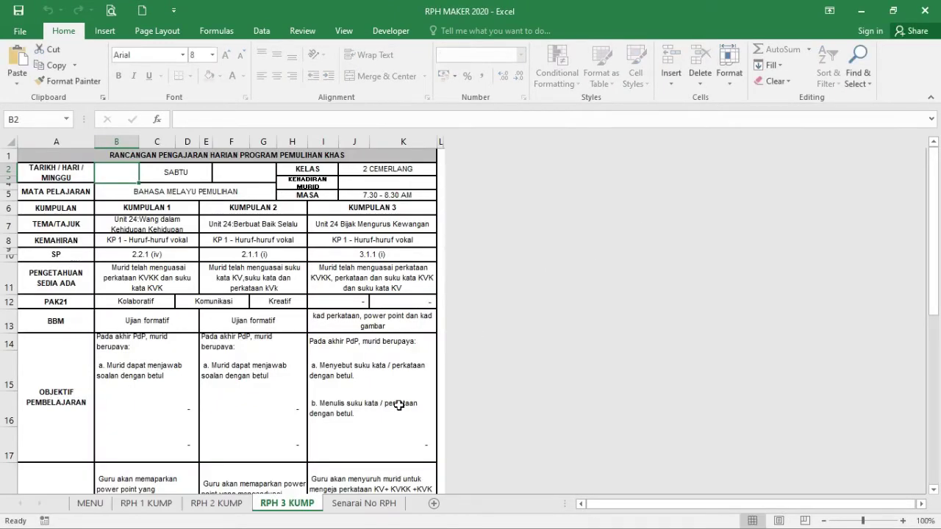
Look through the workbook's sheets from Senarai No RPH back to MENU.
{"action": "left_click", "coordinate": [367, 502]}
{"action": "left_click", "coordinate": [288, 504]}
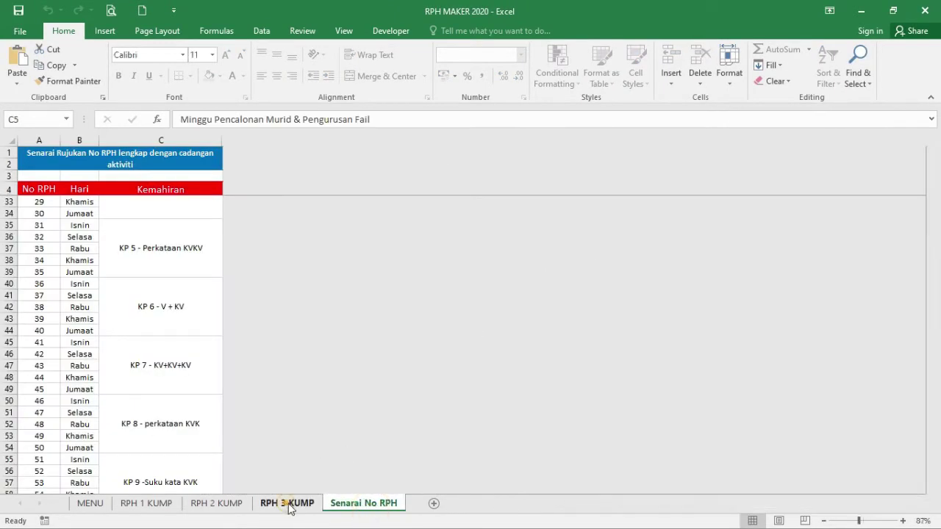
{"action": "left_click", "coordinate": [219, 504]}
{"action": "left_click", "coordinate": [146, 504]}
{"action": "left_click", "coordinate": [90, 503]}
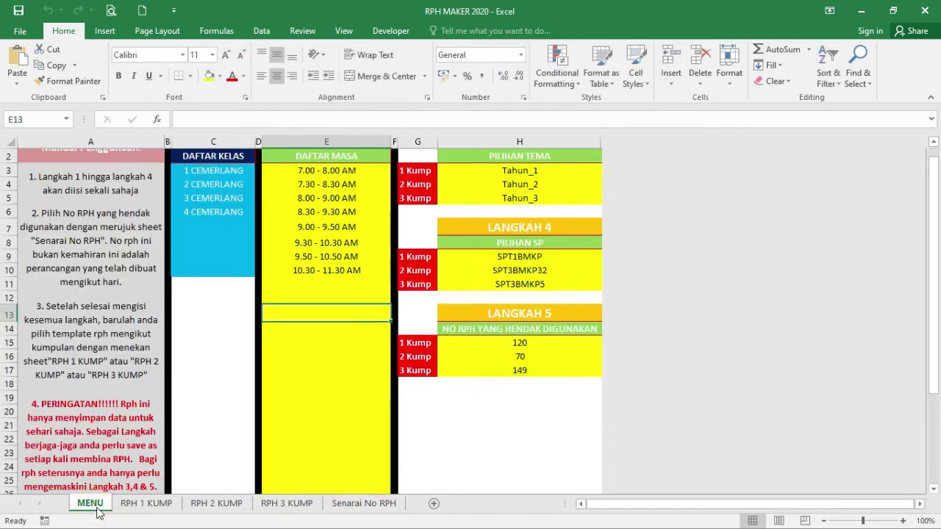
Compare the one-, two- and three-group templates on the sheets RPH 1 KUMP, RPH 2 KUMP and RPH 3 KUMP.
{"action": "left_click", "coordinate": [149, 506]}
{"action": "left_click", "coordinate": [216, 504]}
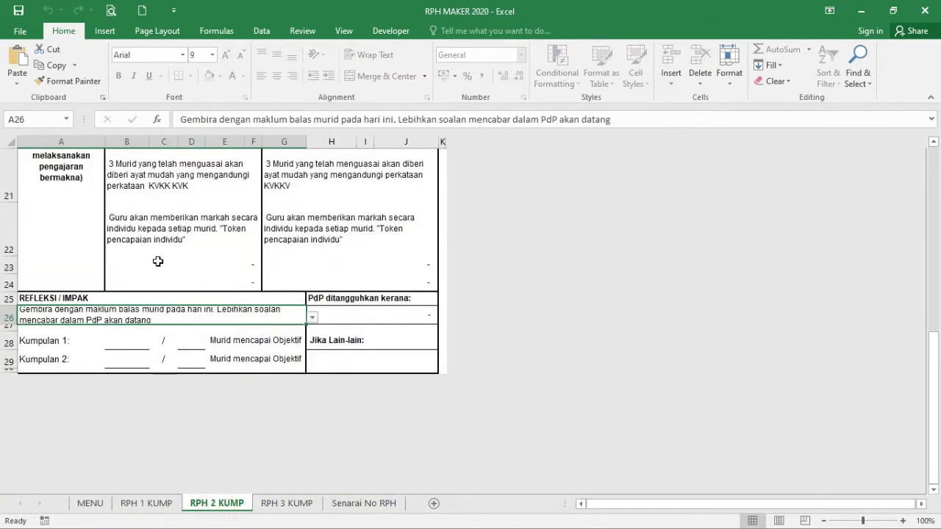
{"action": "left_click", "coordinate": [287, 504]}
{"action": "left_click", "coordinate": [216, 505]}
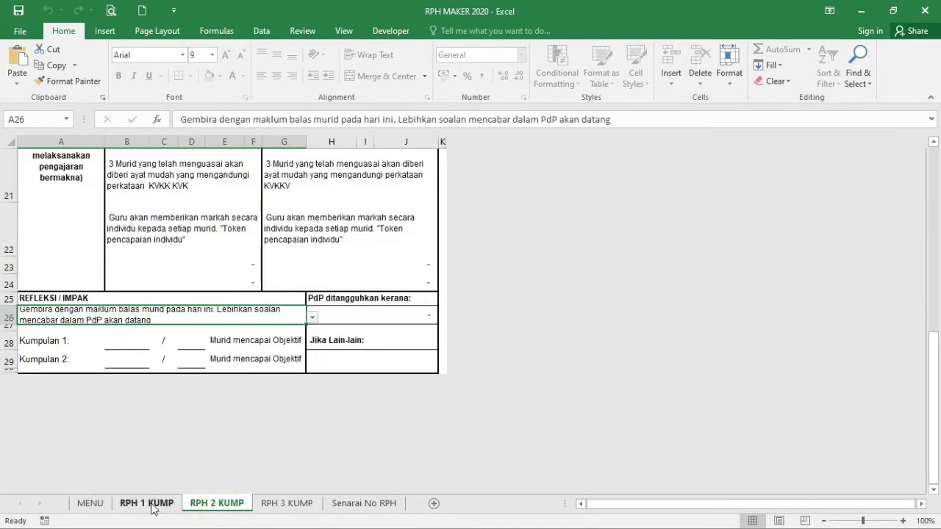
{"action": "left_click", "coordinate": [151, 506]}
{"action": "left_click", "coordinate": [216, 504]}
{"action": "left_click", "coordinate": [287, 504]}
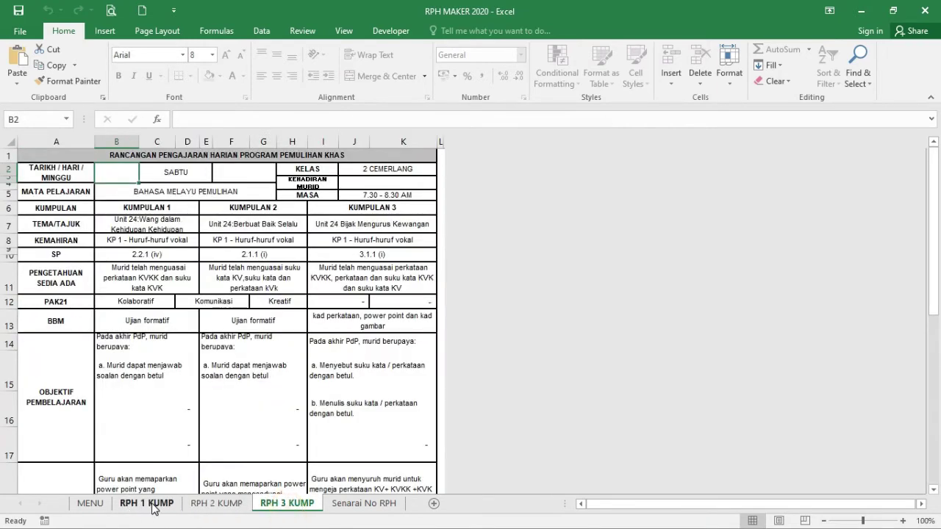
{"action": "left_click", "coordinate": [152, 505]}
{"action": "left_click", "coordinate": [215, 504]}
{"action": "left_click", "coordinate": [284, 505]}
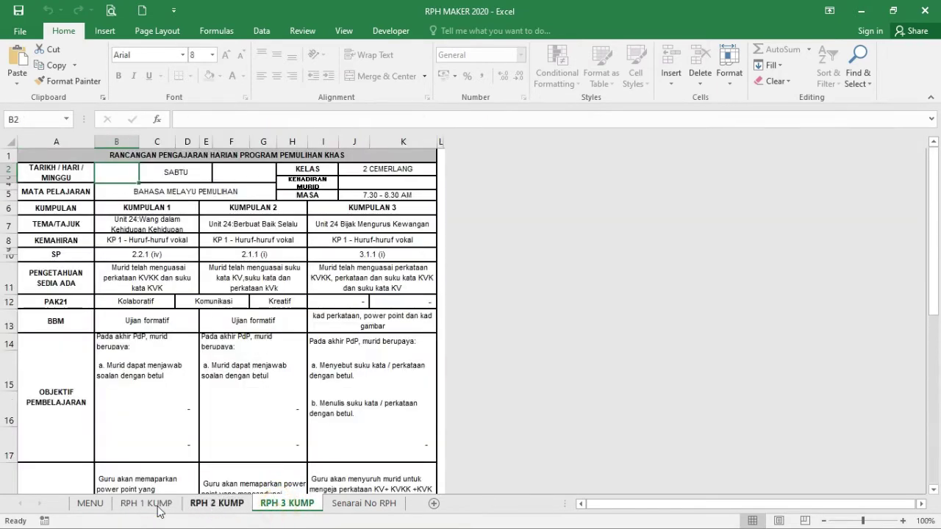
Return to the MENU sheet and examine the class list under LANGKAH 1 and the time list under LANGKAH 2.
{"action": "left_click", "coordinate": [100, 507]}
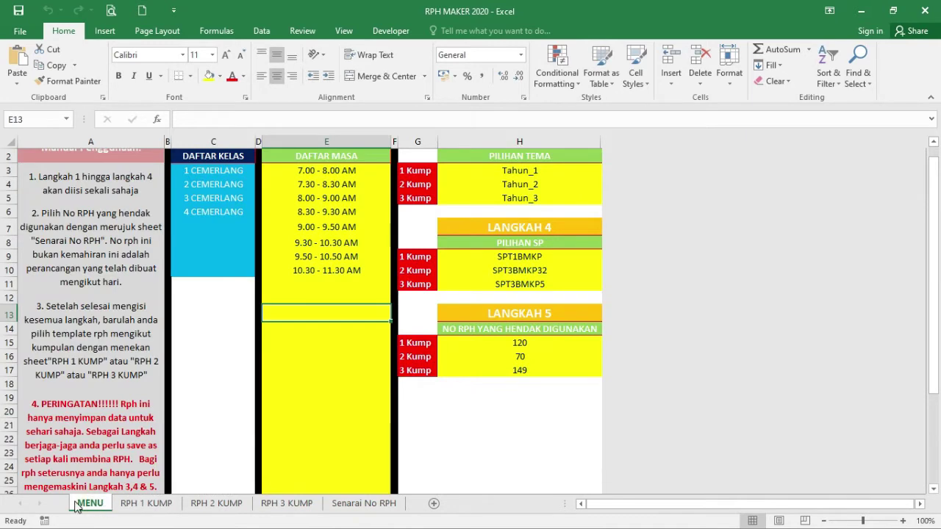
{"action": "scroll", "coordinate": [221, 245], "scroll_direction": "up", "scroll_amount": 1}
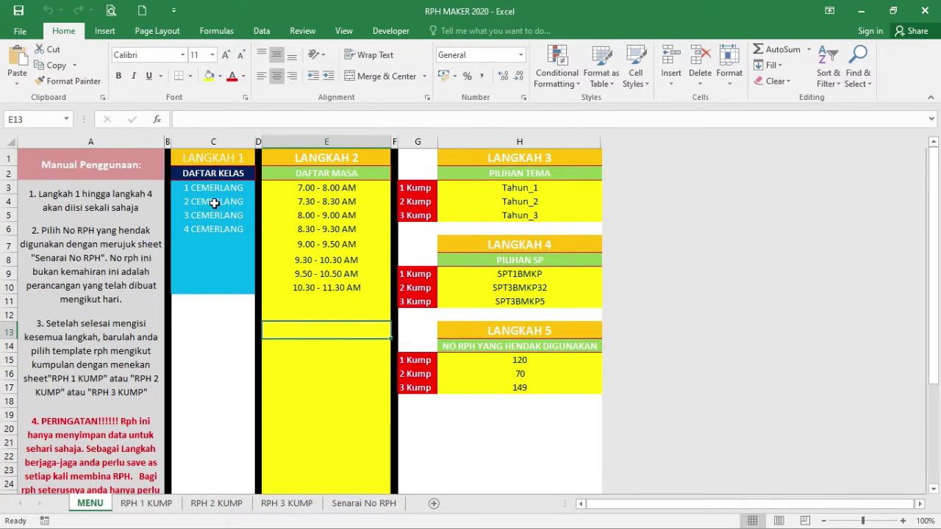
{"action": "left_click_drag", "start_coordinate": [233, 189], "coordinate": [227, 229]}
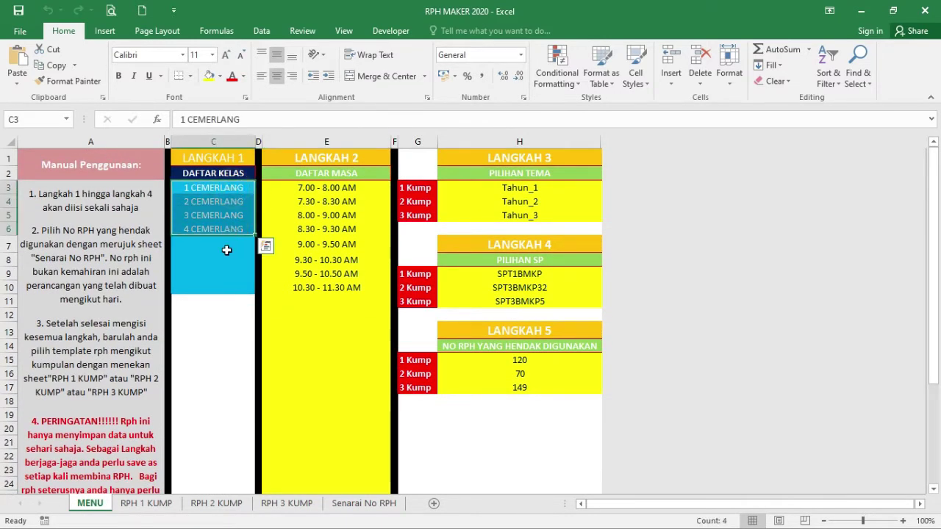
{"action": "left_click", "coordinate": [219, 270]}
{"action": "left_click_drag", "start_coordinate": [217, 193], "coordinate": [213, 229]}
{"action": "left_click_drag", "start_coordinate": [335, 190], "coordinate": [329, 289]}
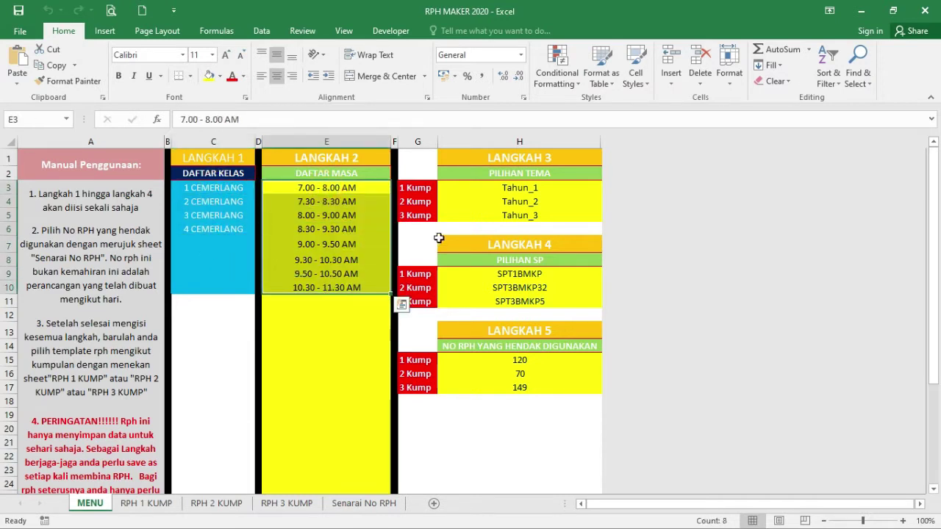
Review the filled-in class and time lists again and look over the whole MENU sheet down to its end.
{"action": "left_click", "coordinate": [537, 188]}
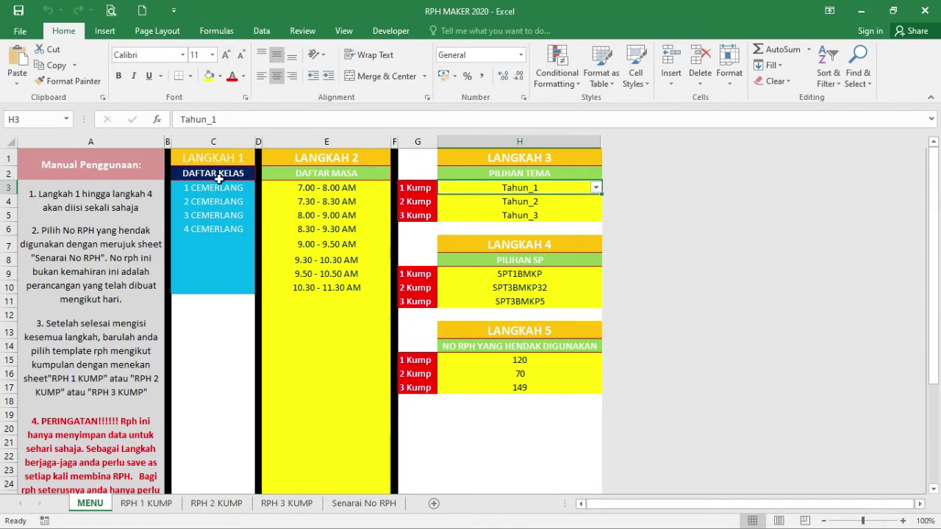
{"action": "left_click_drag", "start_coordinate": [215, 187], "coordinate": [221, 248]}
{"action": "left_click_drag", "start_coordinate": [343, 186], "coordinate": [326, 303]}
{"action": "scroll", "coordinate": [544, 227], "scroll_direction": "down", "scroll_amount": 2}
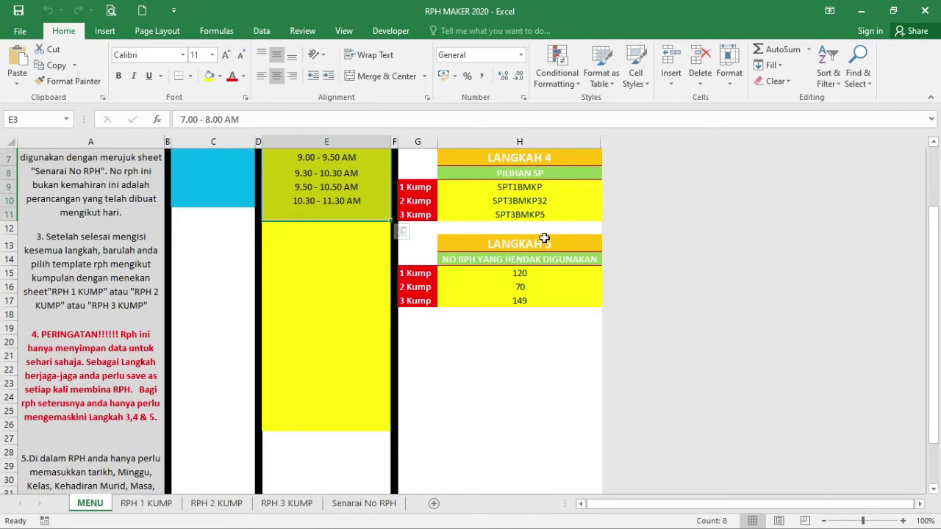
{"action": "scroll", "coordinate": [544, 235], "scroll_direction": "down", "scroll_amount": 6}
{"action": "scroll", "coordinate": [546, 233], "scroll_direction": "up", "scroll_amount": 5}
{"action": "scroll", "coordinate": [546, 233], "scroll_direction": "up", "scroll_amount": 3}
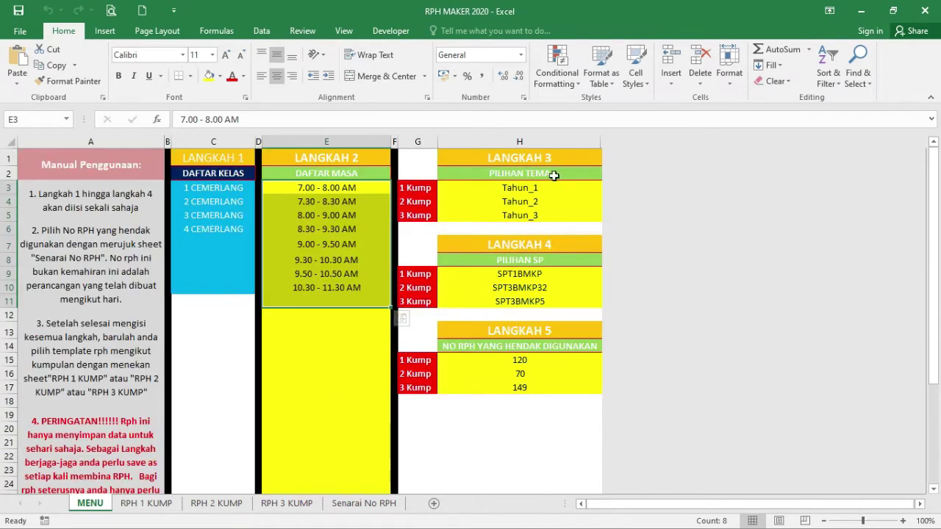
Examine the 1 Kump theme and SP entries and the RPH number entries under LANGKAH 3, 4 and 5.
{"action": "left_click", "coordinate": [552, 187]}
{"action": "left_click", "coordinate": [542, 274]}
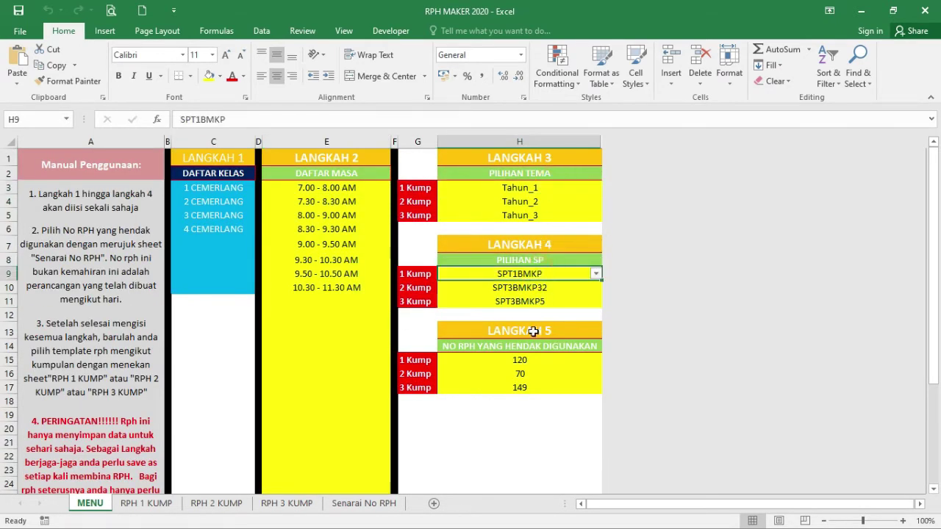
{"action": "left_click", "coordinate": [530, 374]}
{"action": "left_click", "coordinate": [533, 360]}
Set the PILIHAN TEMA for 1 Kump under LANGKAH 3 to Tahun_1.
{"action": "left_click", "coordinate": [521, 188]}
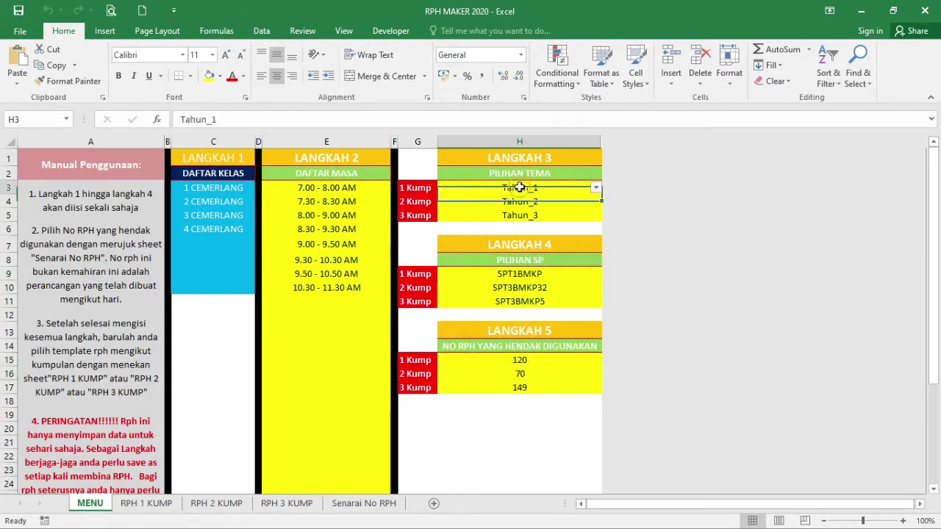
{"action": "left_click", "coordinate": [595, 188]}
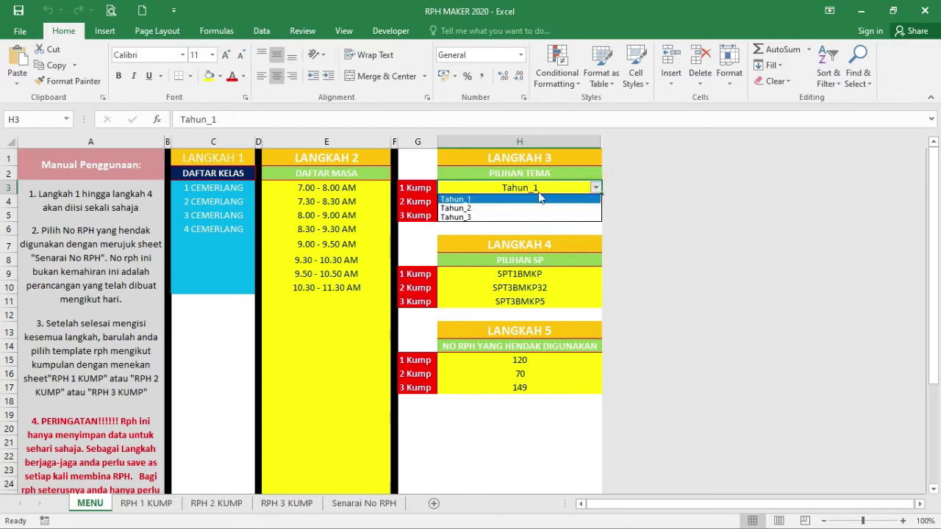
{"action": "left_click", "coordinate": [490, 199]}
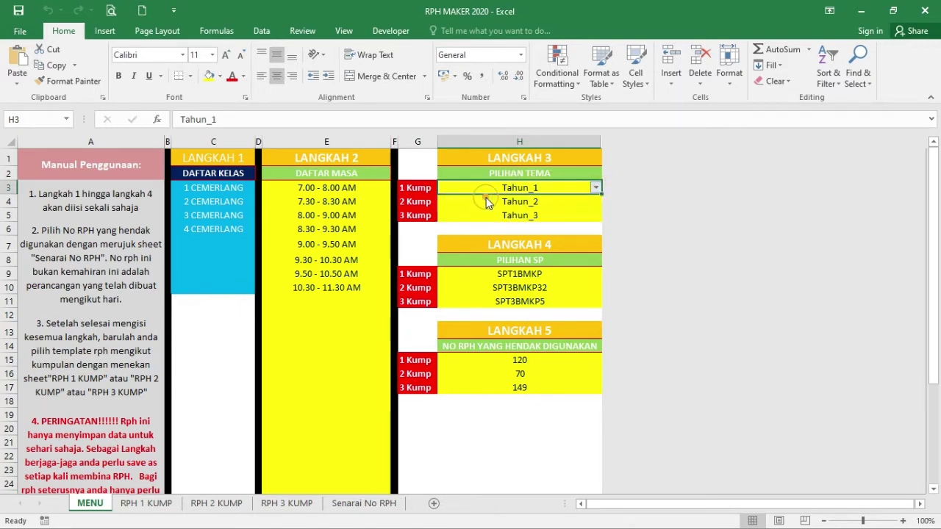
Check the SP and RPH number entries for 1 Kump, consult the Senarai No RPH reference list, and return to MENU.
{"action": "left_click", "coordinate": [538, 273]}
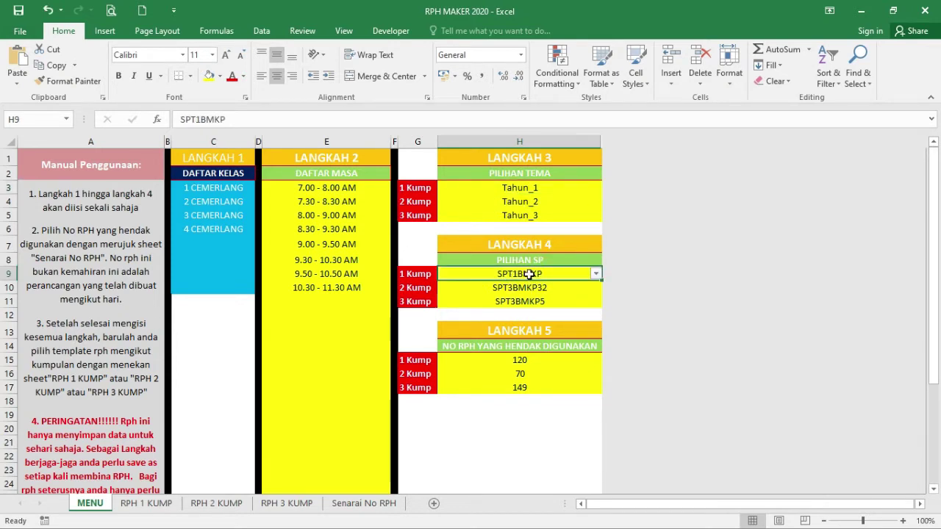
{"action": "left_click", "coordinate": [528, 359]}
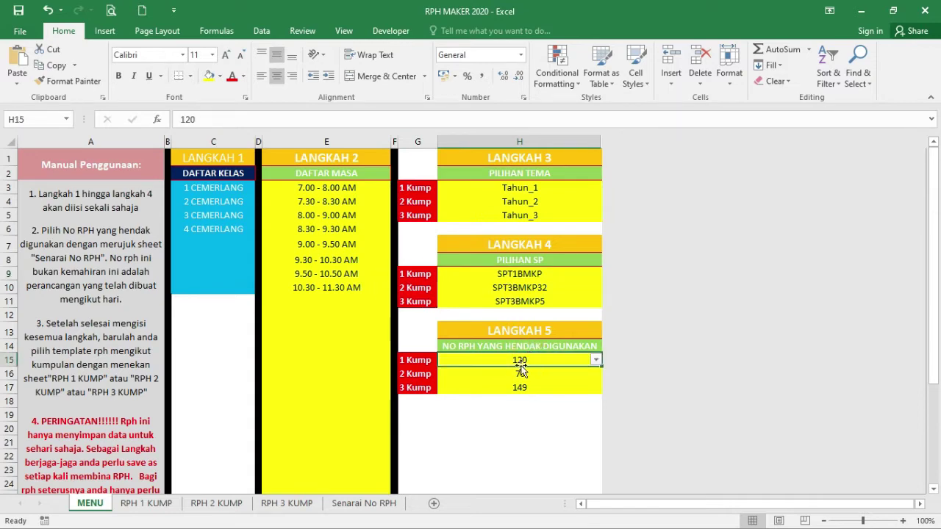
{"action": "left_click", "coordinate": [366, 503]}
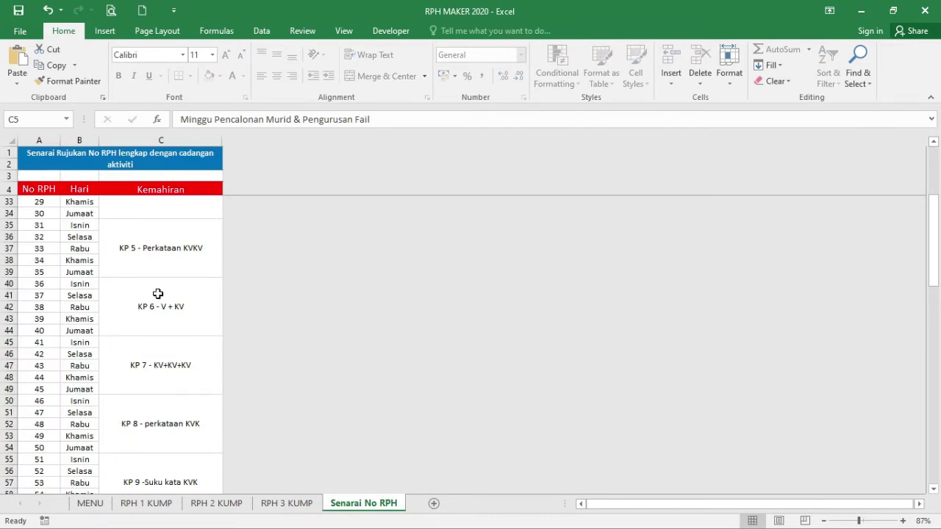
{"action": "left_click", "coordinate": [101, 509]}
Check the RPH numbers under LANGKAH 5 and review the lesson plan on the RPH 1 KUMP sheet.
{"action": "left_click", "coordinate": [504, 427]}
{"action": "scroll", "coordinate": [499, 364], "scroll_direction": "down", "scroll_amount": 1}
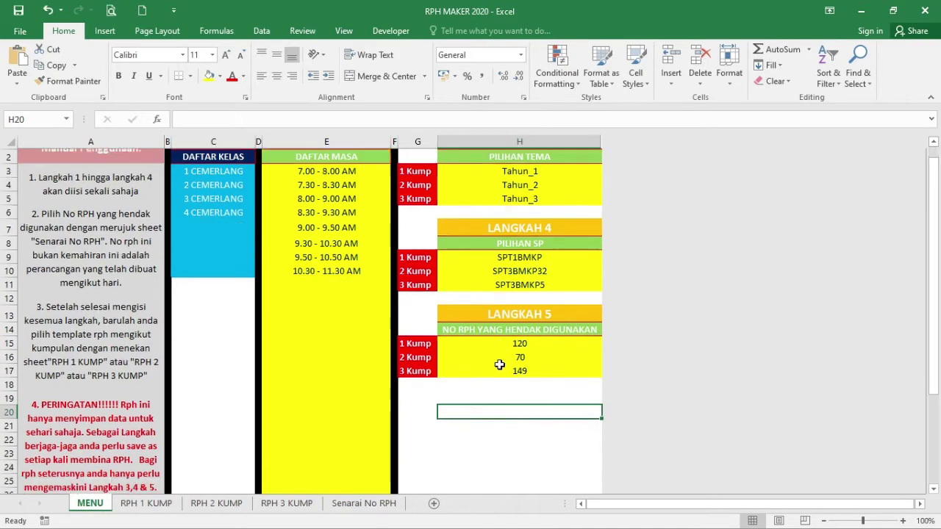
{"action": "scroll", "coordinate": [499, 364], "scroll_direction": "down", "scroll_amount": 1}
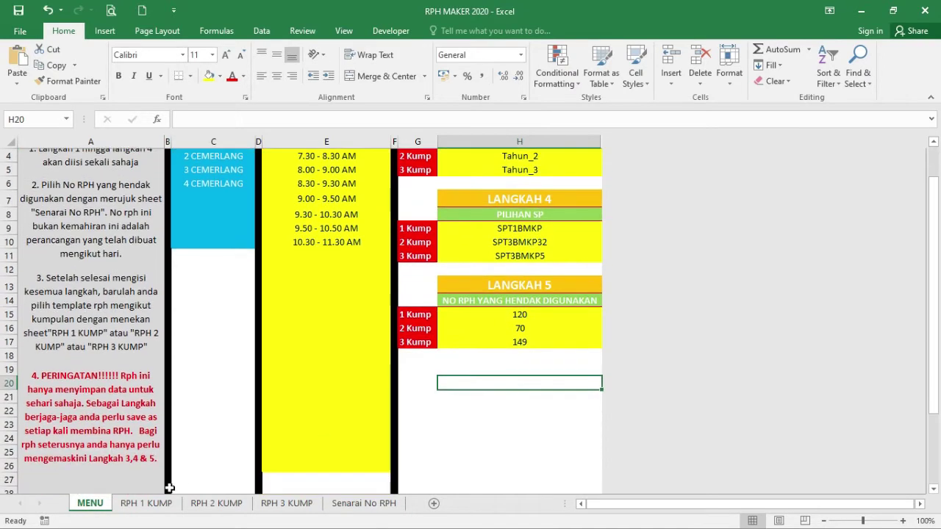
{"action": "left_click", "coordinate": [522, 328]}
{"action": "left_click", "coordinate": [147, 504]}
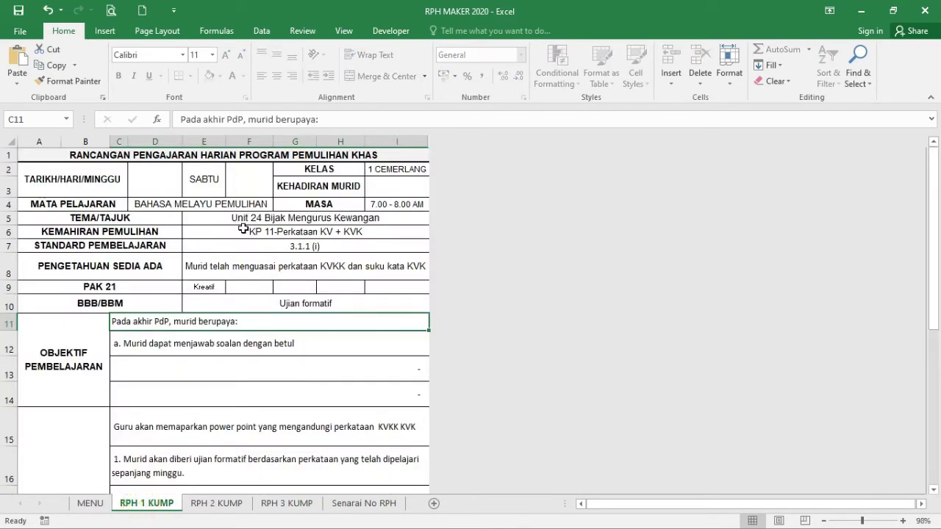
{"action": "scroll", "coordinate": [277, 332], "scroll_direction": "down", "scroll_amount": 4}
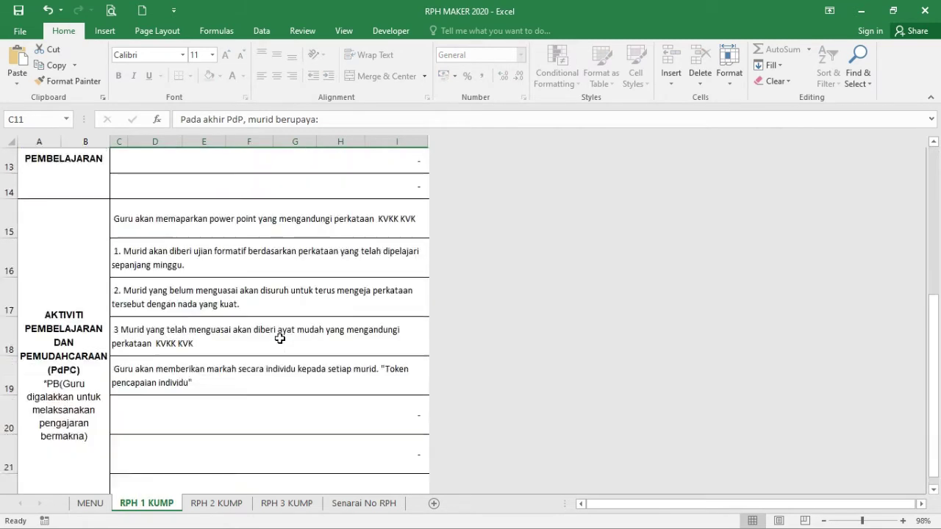
{"action": "scroll", "coordinate": [246, 468], "scroll_direction": "up", "scroll_amount": 4}
Check the 1 Kump RPH number on the MENU sheet and view the two-group plan on RPH 2 KUMP from its beginning.
{"action": "left_click", "coordinate": [89, 504]}
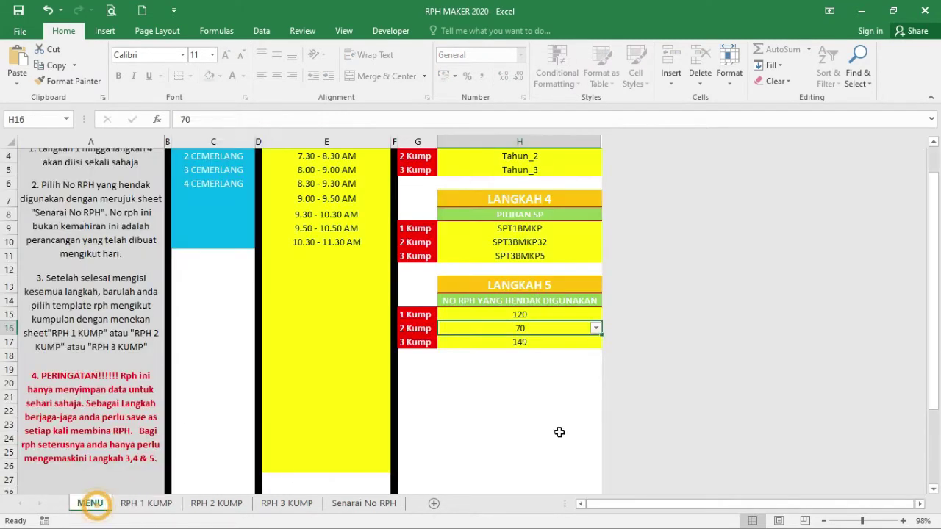
{"action": "left_click", "coordinate": [526, 316]}
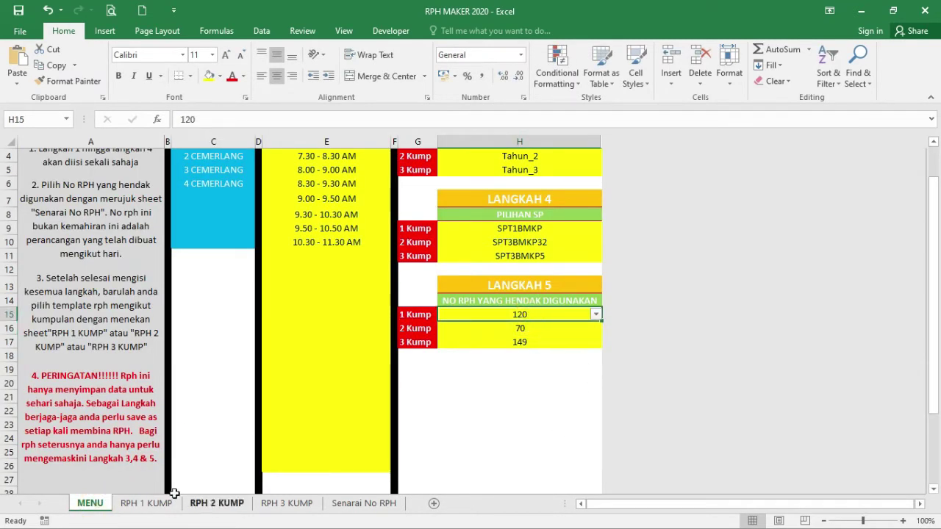
{"action": "left_click", "coordinate": [216, 503]}
{"action": "scroll", "coordinate": [264, 361], "scroll_direction": "up", "scroll_amount": 7}
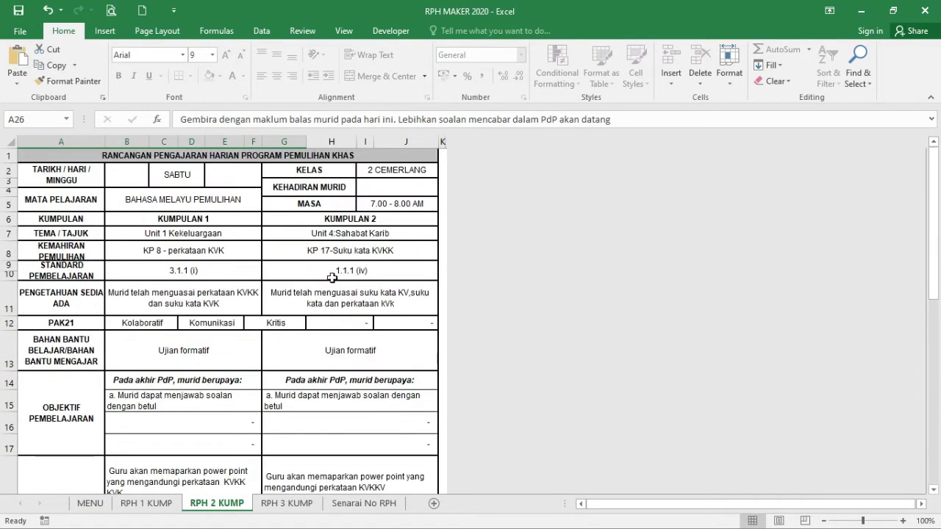
Check the 2 Kump and 3 Kump RPH numbers under LANGKAH 5 and view the three-group plan on RPH 3 KUMP.
{"action": "left_click", "coordinate": [90, 504]}
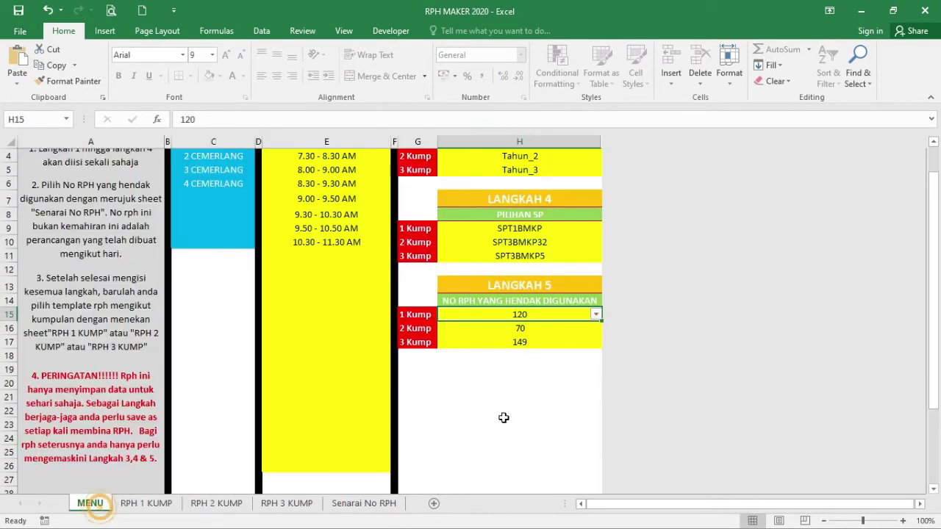
{"action": "left_click", "coordinate": [519, 328]}
{"action": "left_click", "coordinate": [519, 342]}
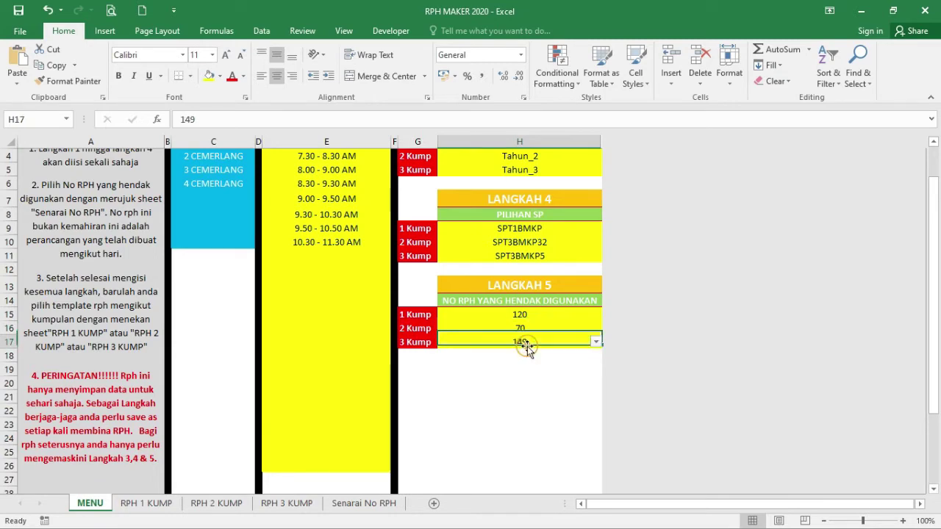
{"action": "left_click", "coordinate": [294, 506]}
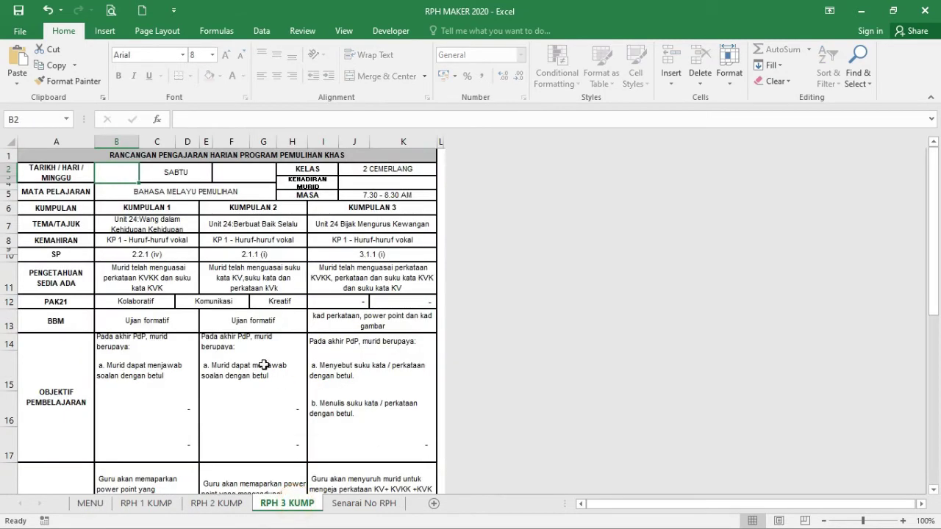
Clear the RPH numbers for 2 Kump and 3 Kump under LANGKAH 5 on the MENU sheet.
{"action": "left_click", "coordinate": [89, 503]}
{"action": "left_click_drag", "start_coordinate": [519, 326], "coordinate": [527, 342]}
{"action": "key", "text": "Delete"}
{"action": "left_click", "coordinate": [542, 410]}
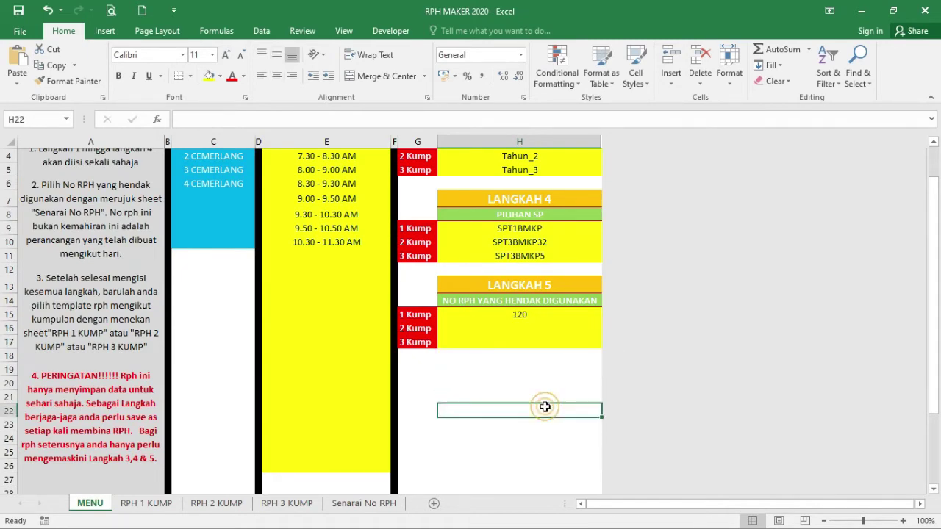
Compare the lesson plans on the RPH 1 KUMP, RPH 2 KUMP and RPH 3 KUMP sheets and return to MENU.
{"action": "left_click", "coordinate": [147, 504]}
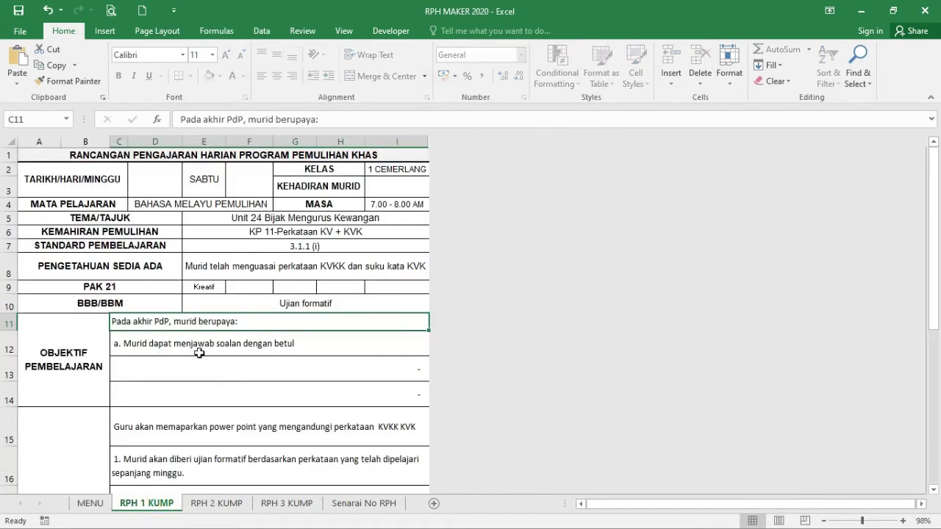
{"action": "left_click", "coordinate": [202, 504]}
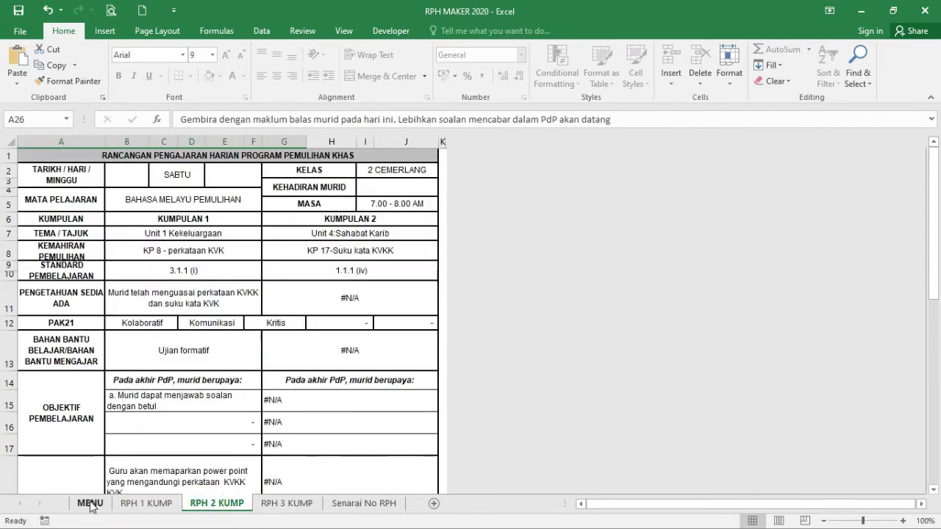
{"action": "left_click", "coordinate": [146, 504]}
{"action": "left_click", "coordinate": [205, 506]}
{"action": "scroll", "coordinate": [309, 442], "scroll_direction": "down", "scroll_amount": 3}
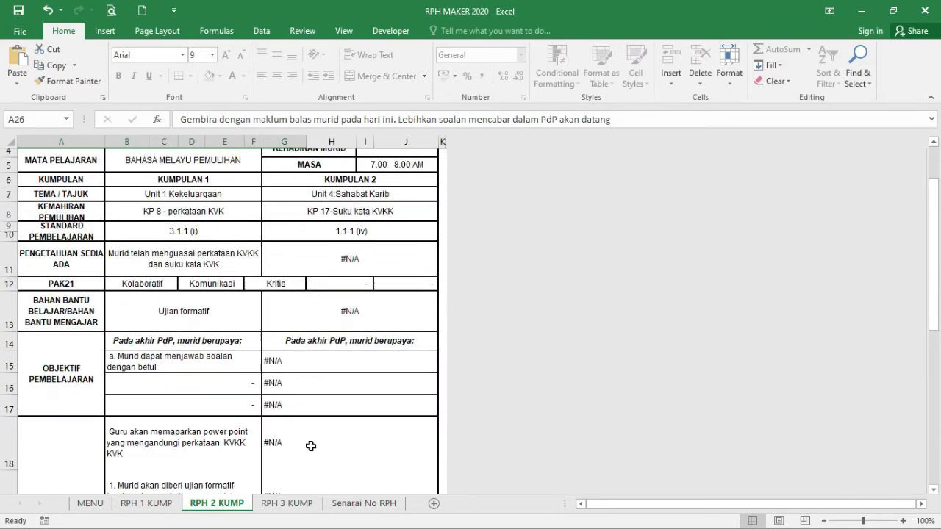
{"action": "left_click", "coordinate": [286, 504]}
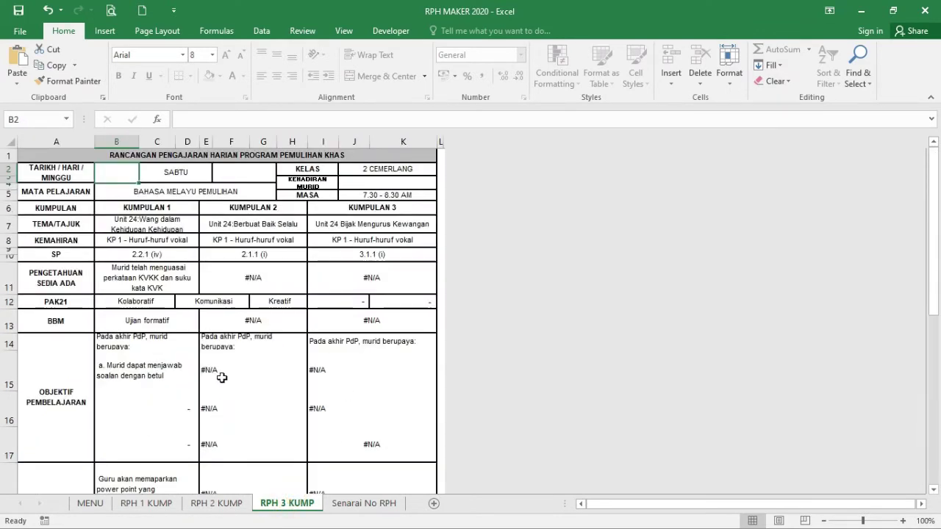
{"action": "scroll", "coordinate": [248, 438], "scroll_direction": "down", "scroll_amount": 2}
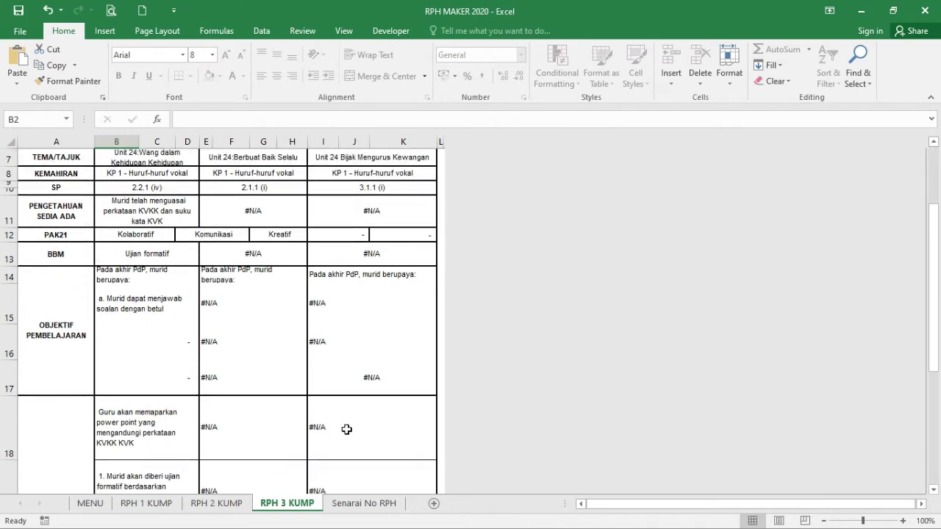
{"action": "left_click", "coordinate": [146, 504]}
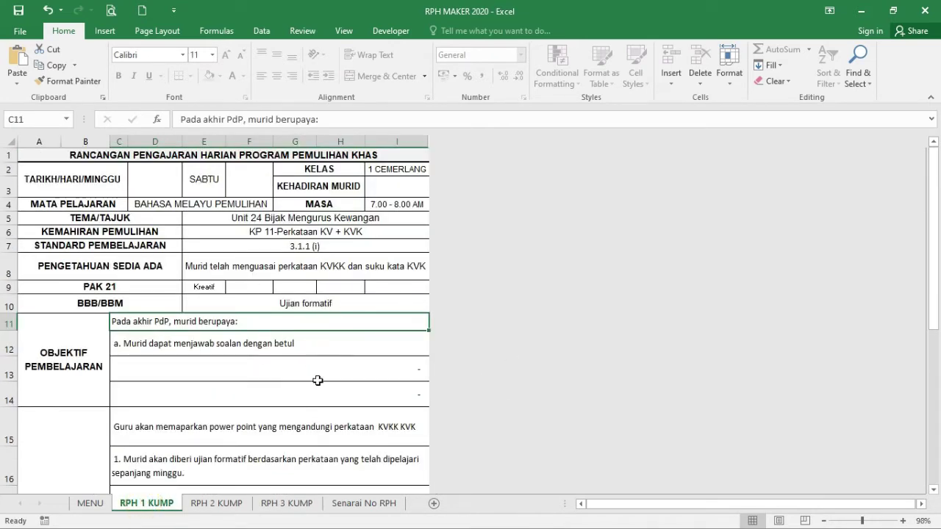
{"action": "left_click", "coordinate": [89, 502]}
{"action": "left_click", "coordinate": [481, 380]}
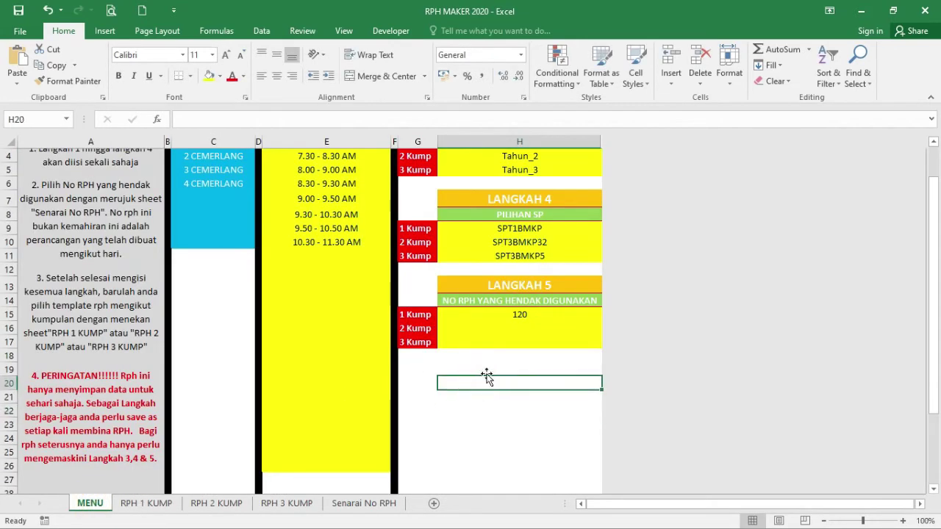
Inspect the choices offered for STANDARD PEMBELAJARAN on the RPH 1 KUMP sheet.
{"action": "left_click", "coordinate": [151, 503]}
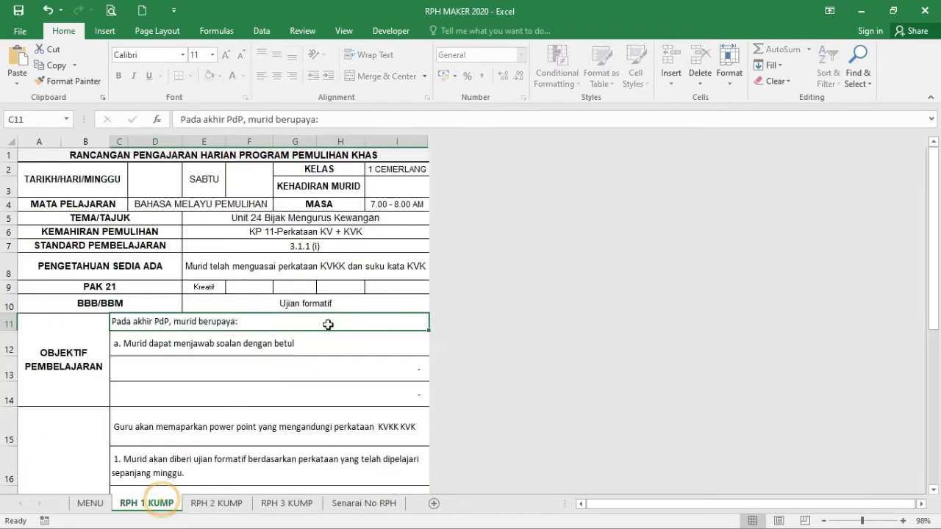
{"action": "left_click", "coordinate": [349, 247]}
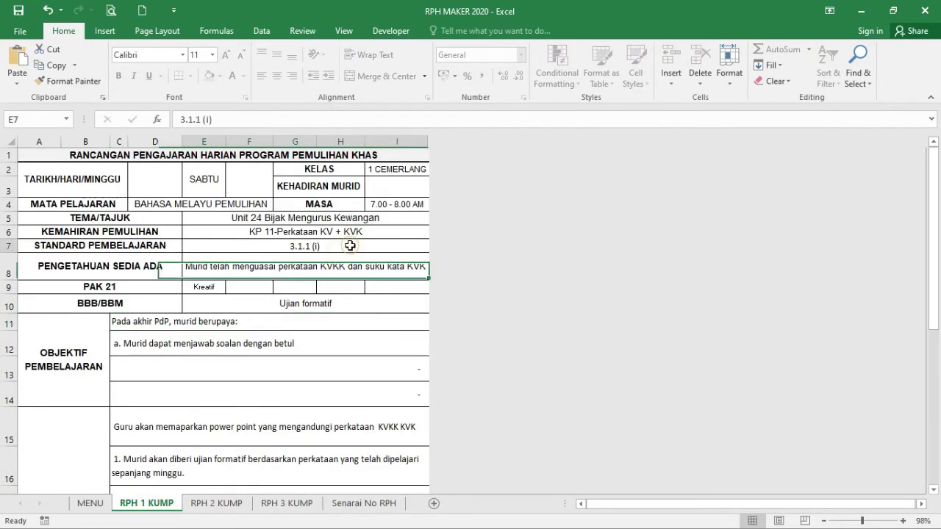
{"action": "left_click", "coordinate": [424, 247]}
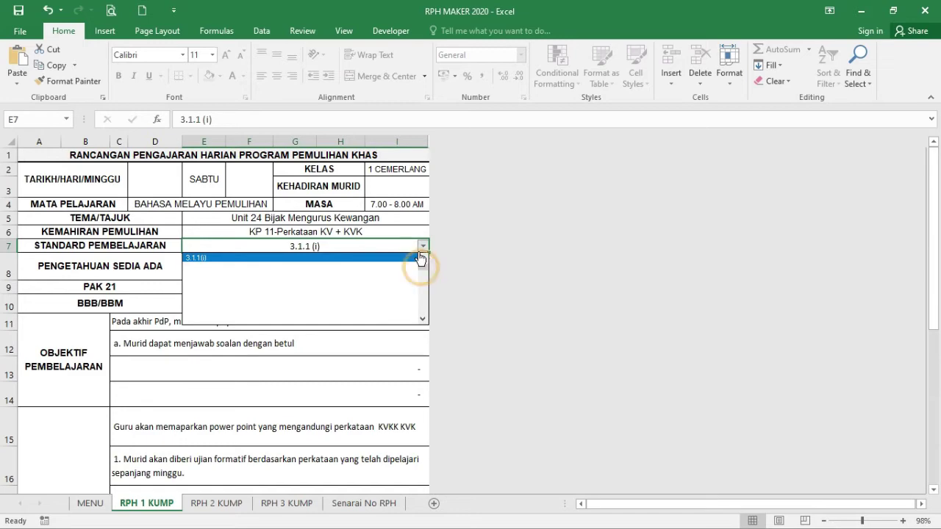
{"action": "left_click", "coordinate": [100, 505]}
Set the PILIHAN SP for 1 Kump under LANGKAH 4 on the MENU sheet to SPT3BMKP1.
{"action": "left_click", "coordinate": [92, 505]}
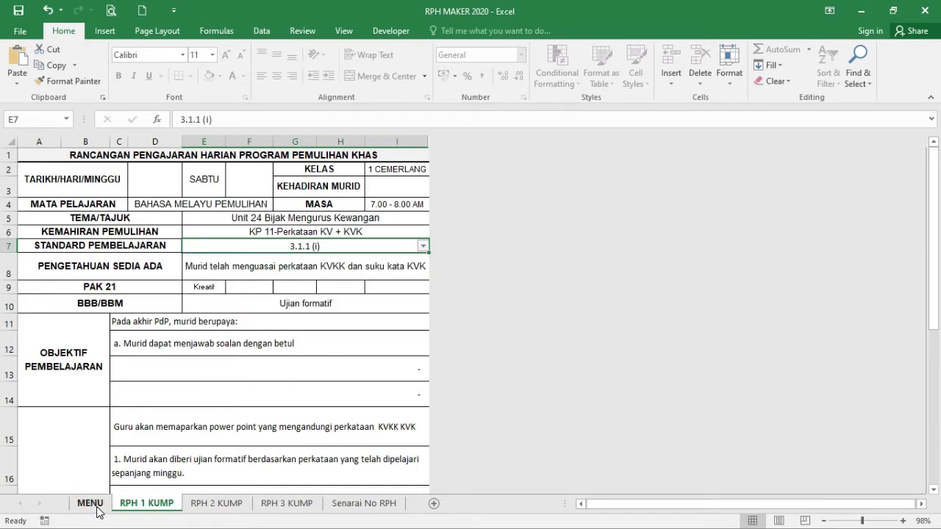
{"action": "left_click", "coordinate": [527, 228]}
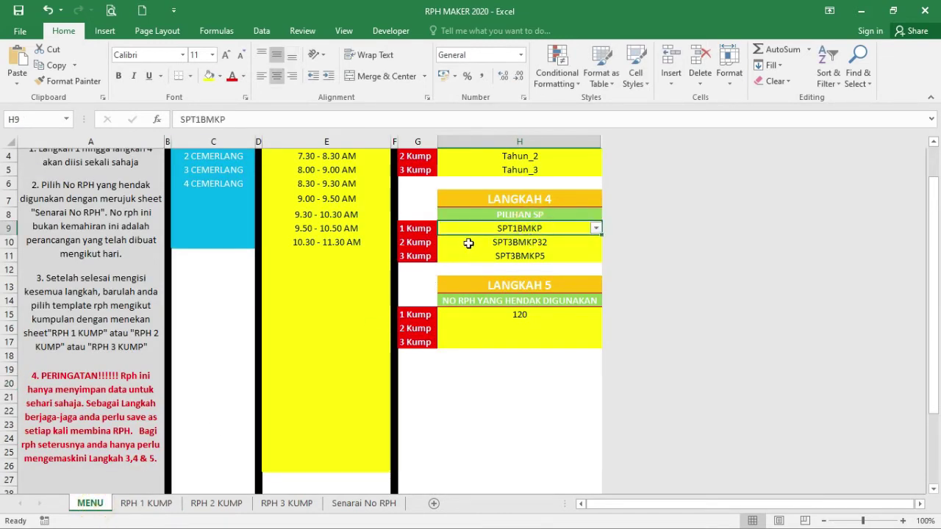
{"action": "left_click", "coordinate": [595, 229]}
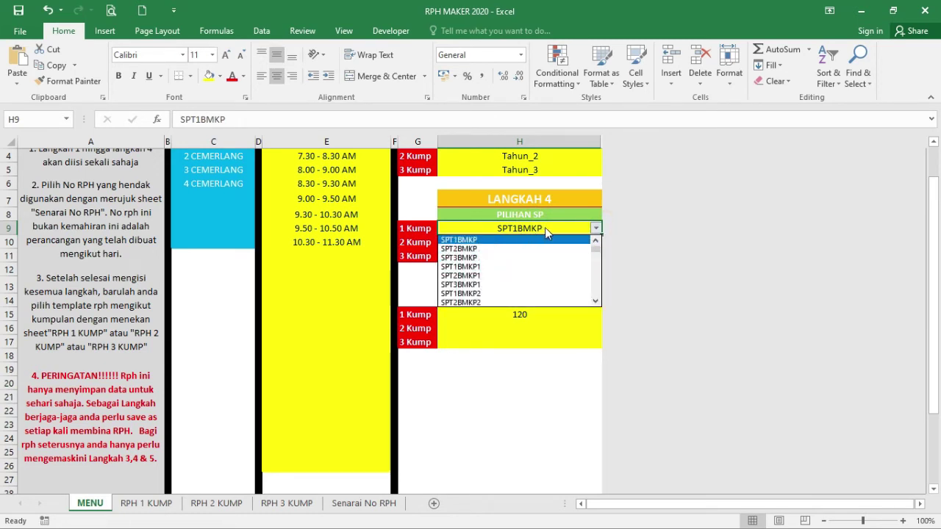
{"action": "left_click", "coordinate": [494, 285]}
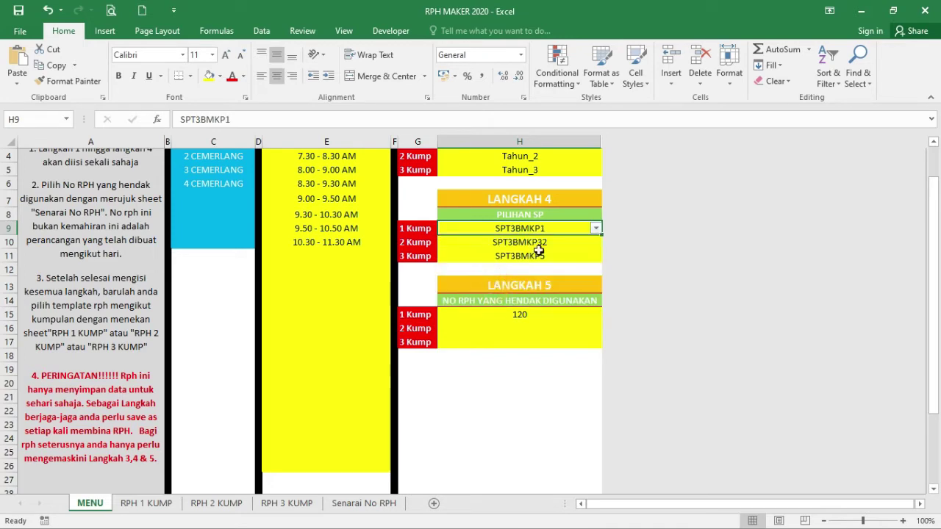
Recheck the STANDARD PEMBELAJARAN choices on RPH 1 KUMP against the new SP selection.
{"action": "left_click", "coordinate": [147, 503]}
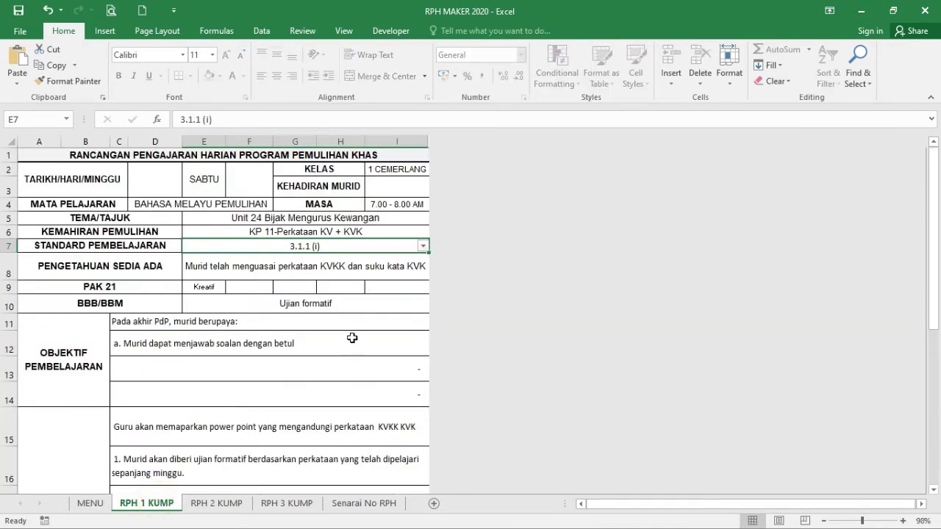
{"action": "left_click", "coordinate": [423, 246]}
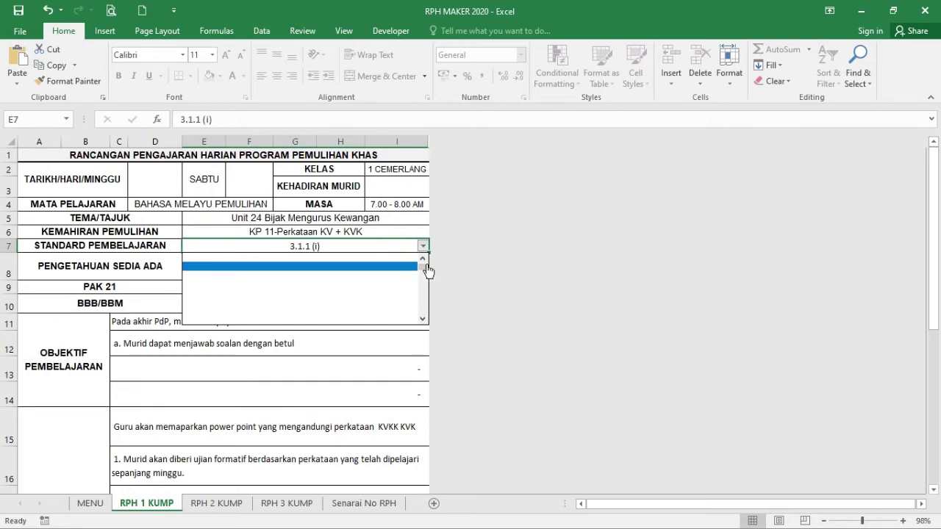
{"action": "left_click", "coordinate": [88, 504]}
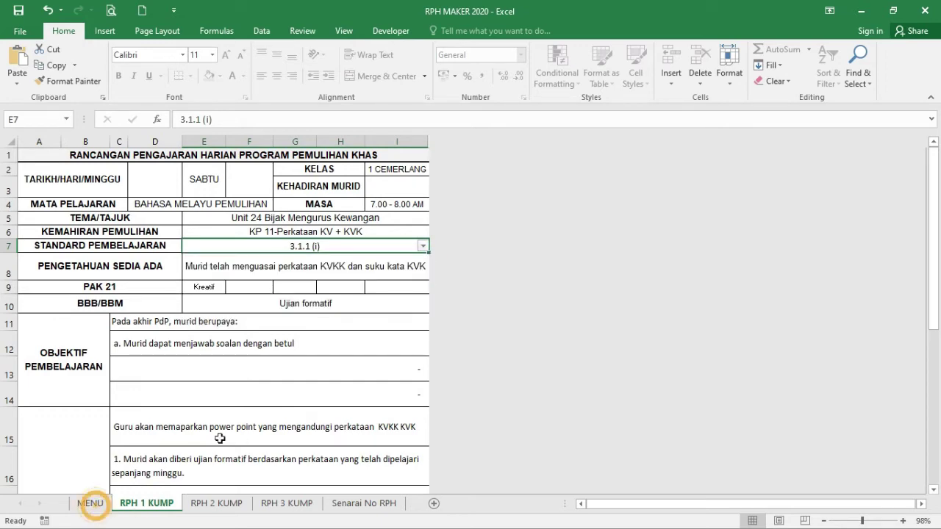
Clear the PILIHAN SP entries for 2 Kump and 3 Kump on MENU, and browse the SP codes offered for 1 Kump.
{"action": "left_click", "coordinate": [90, 503]}
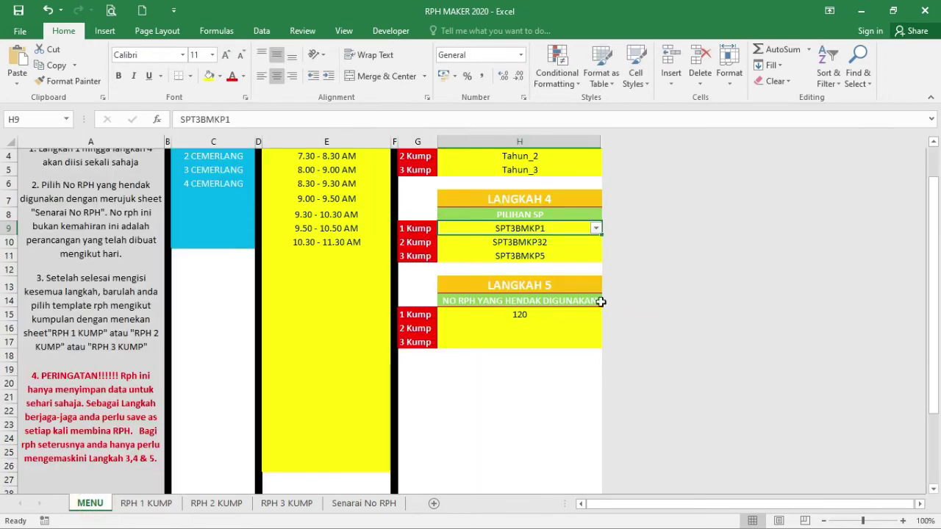
{"action": "left_click_drag", "start_coordinate": [544, 245], "coordinate": [551, 257]}
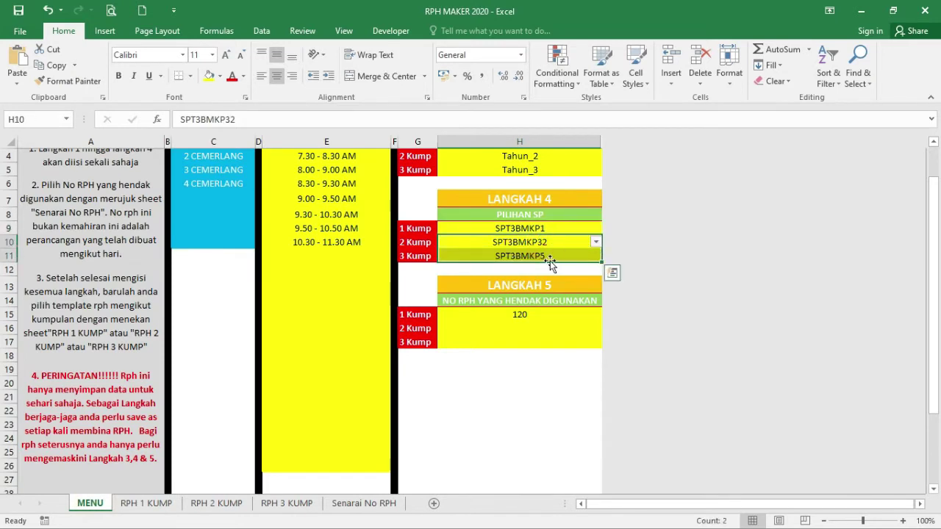
{"action": "key", "text": "Delete"}
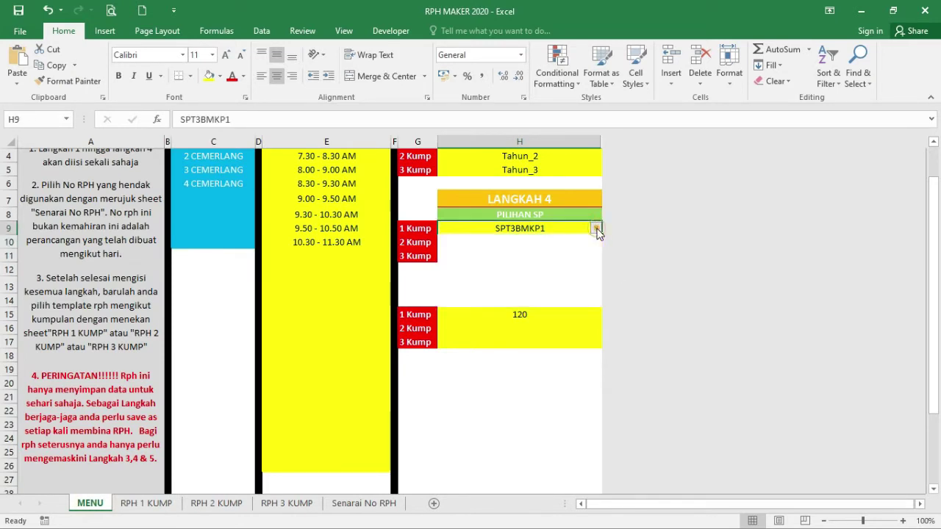
{"action": "left_click", "coordinate": [596, 229]}
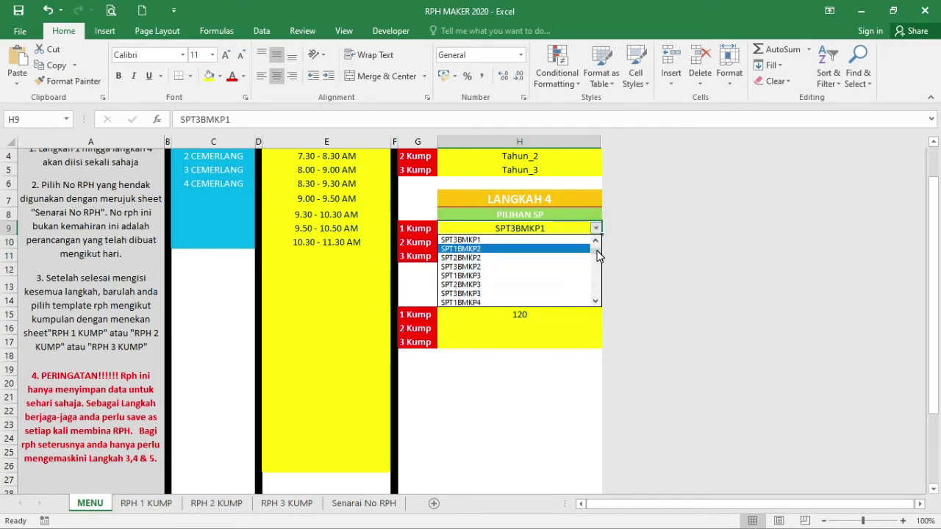
{"action": "left_click_drag", "start_coordinate": [596, 253], "coordinate": [598, 296]}
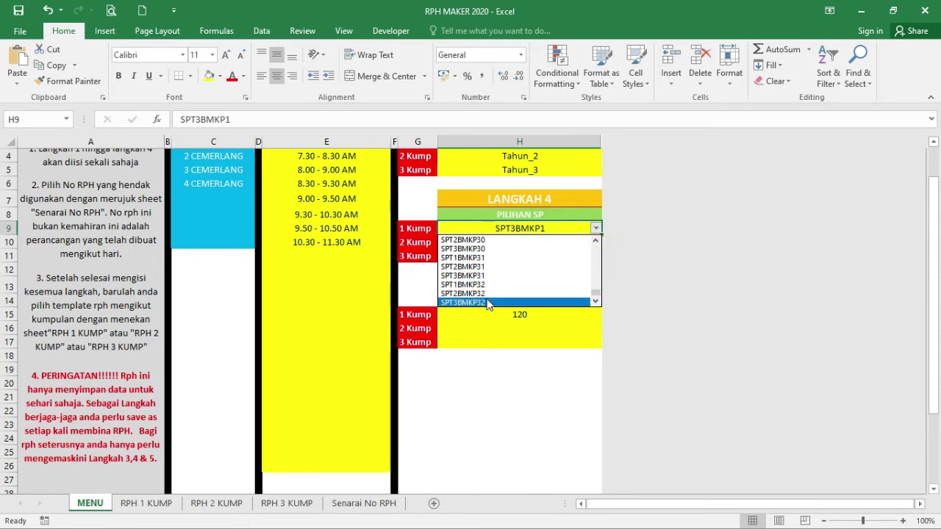
{"action": "left_click", "coordinate": [486, 258]}
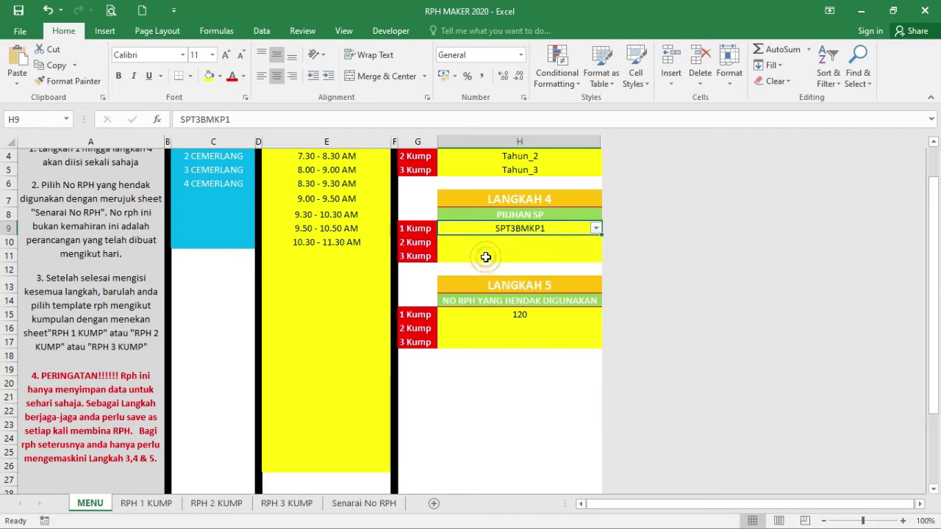
Set STANDARD PEMBELAJARAN on the RPH 1 KUMP sheet to 1.1.1 (iii) and check the PENGETAHUAN SEDIA ADA cell.
{"action": "left_click", "coordinate": [146, 504]}
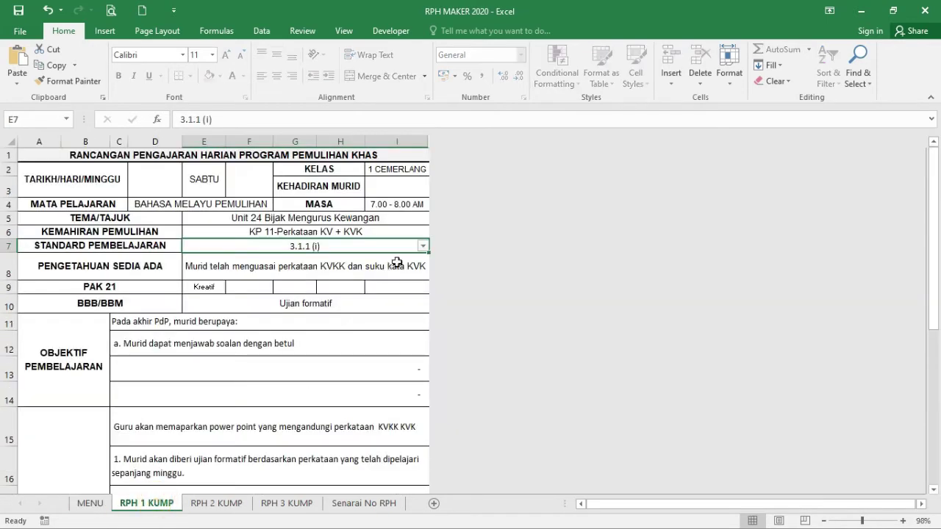
{"action": "left_click", "coordinate": [423, 245]}
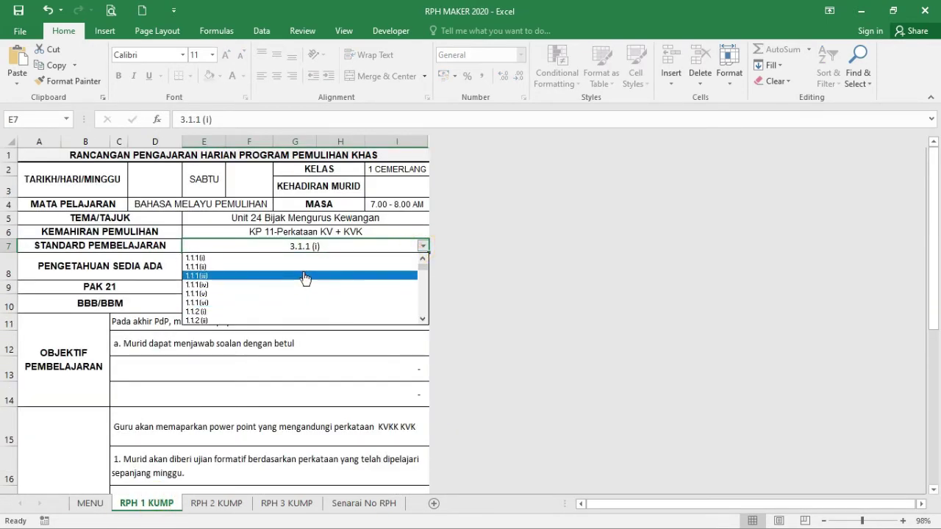
{"action": "left_click", "coordinate": [307, 275]}
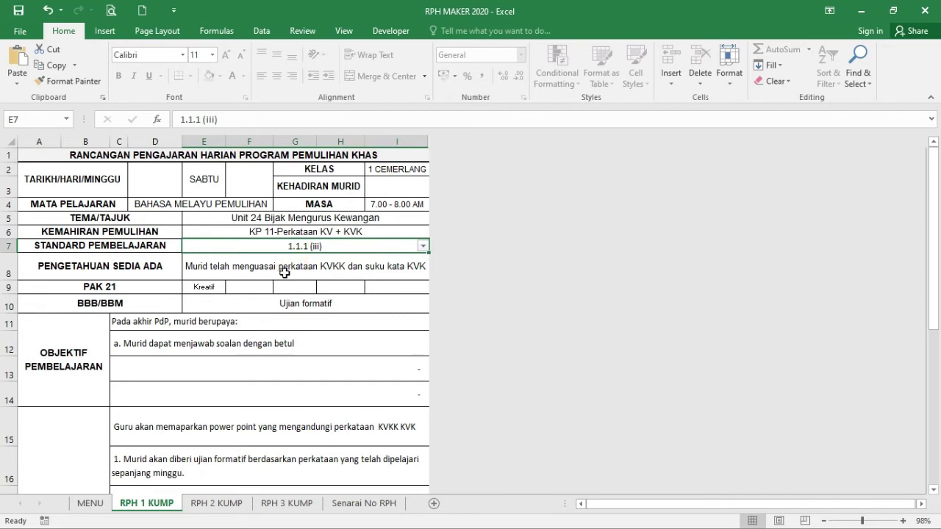
{"action": "double_click", "coordinate": [284, 261]}
{"action": "key", "text": "Escape"}
Review the PAK 21 entries and their available choices on RPH 1 KUMP, and view the plan to its end.
{"action": "left_click", "coordinate": [214, 287]}
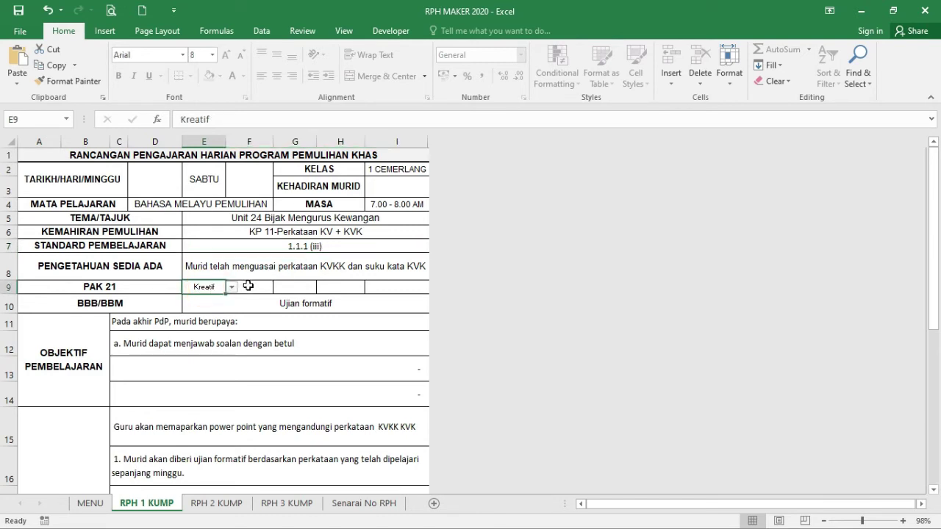
{"action": "left_click", "coordinate": [250, 291]}
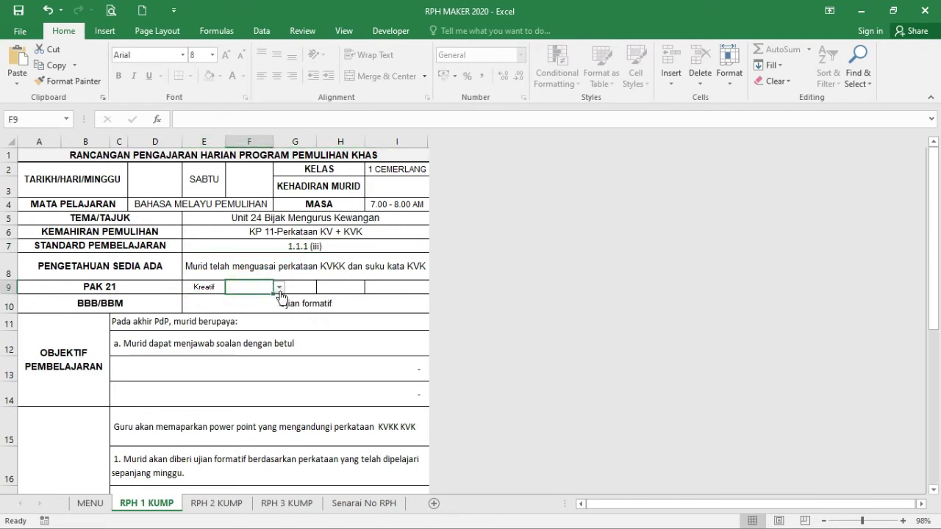
{"action": "left_click", "coordinate": [280, 288]}
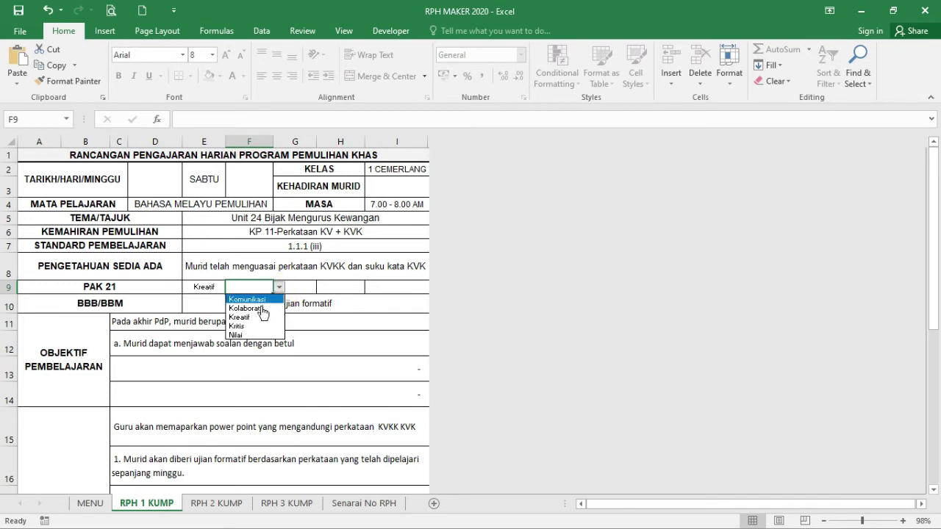
{"action": "left_click", "coordinate": [346, 303]}
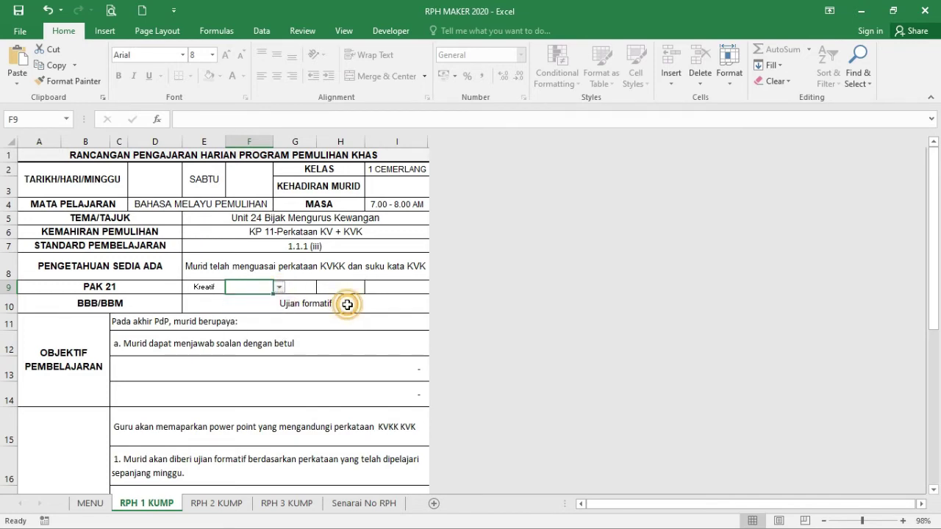
{"action": "scroll", "coordinate": [243, 397], "scroll_direction": "down", "scroll_amount": 9}
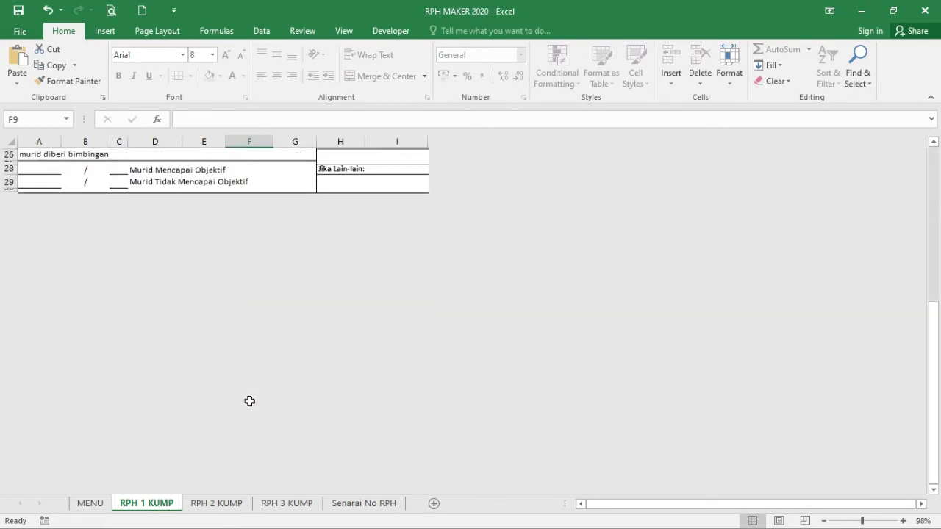
Review the REFLEKSI/IMPAK entries and the PdP ditangguhkan kerana choices on RPH 1 KUMP, and view the sheet-level commands such as Move or Copy.
{"action": "scroll", "coordinate": [184, 364], "scroll_direction": "up", "scroll_amount": 4}
{"action": "left_click", "coordinate": [37, 429]}
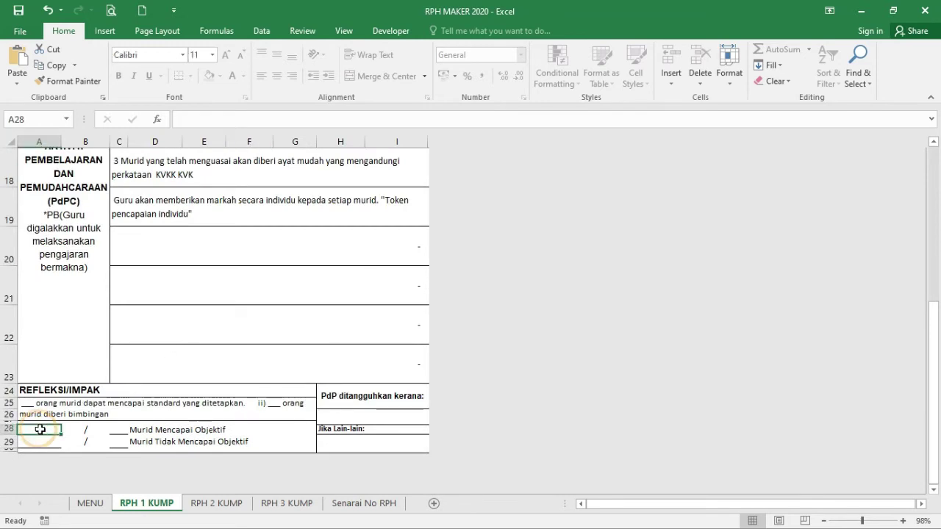
{"action": "left_click", "coordinate": [118, 430]}
{"action": "left_click", "coordinate": [45, 416]}
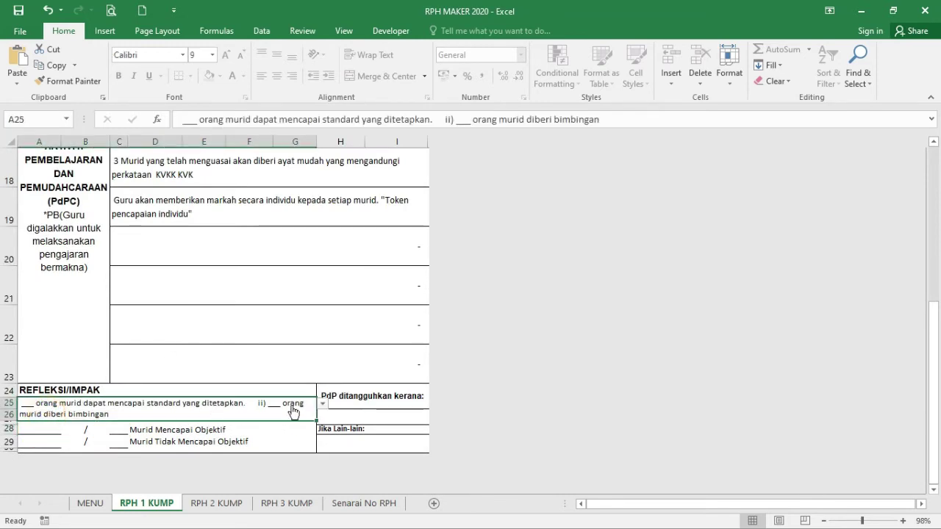
{"action": "left_click", "coordinate": [322, 403]}
{"action": "left_click", "coordinate": [409, 414]}
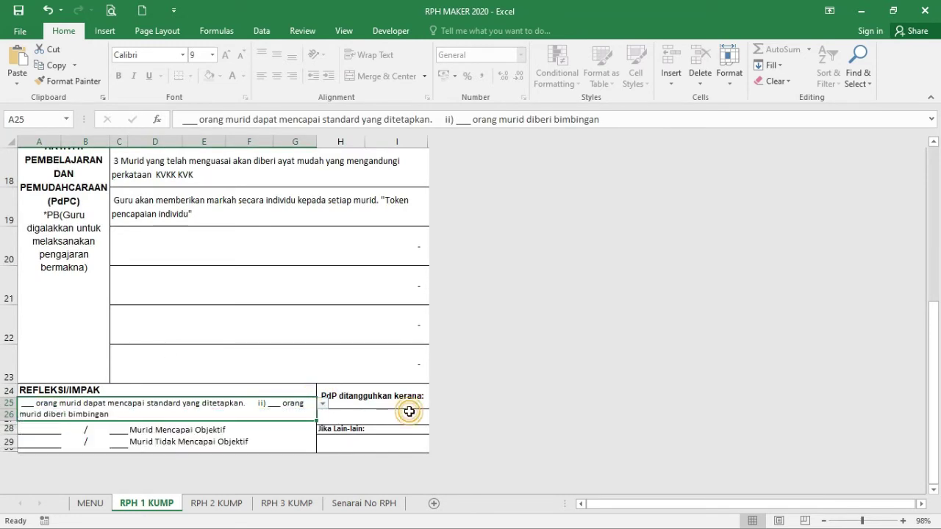
{"action": "left_click", "coordinate": [423, 416]}
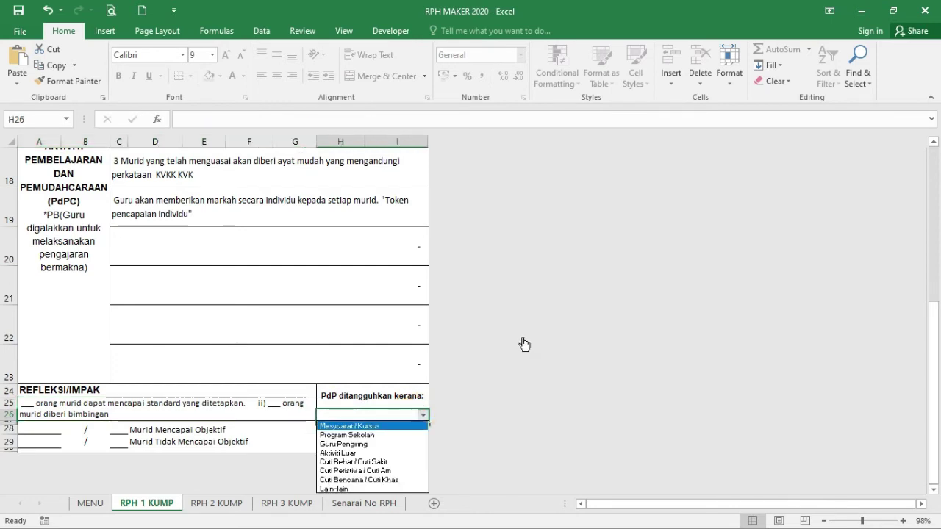
{"action": "left_click", "coordinate": [356, 428]}
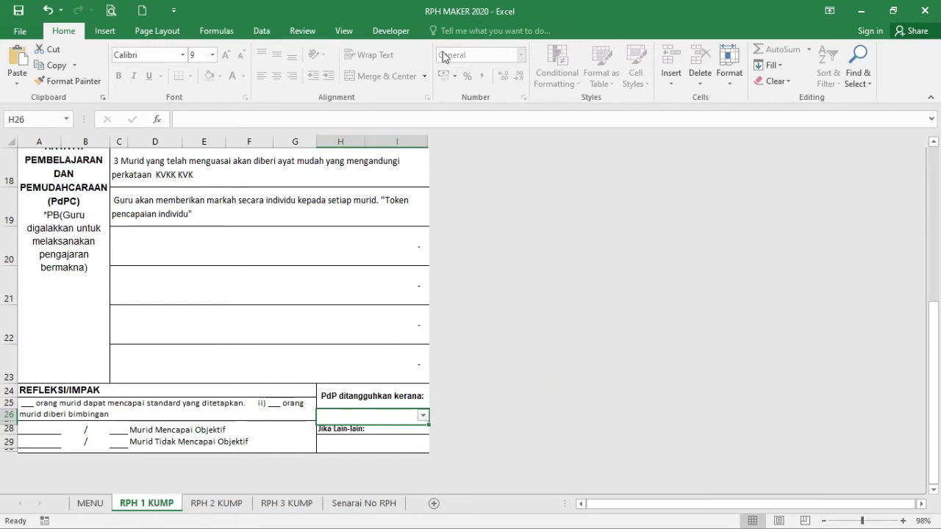
{"action": "right_click", "coordinate": [169, 506]}
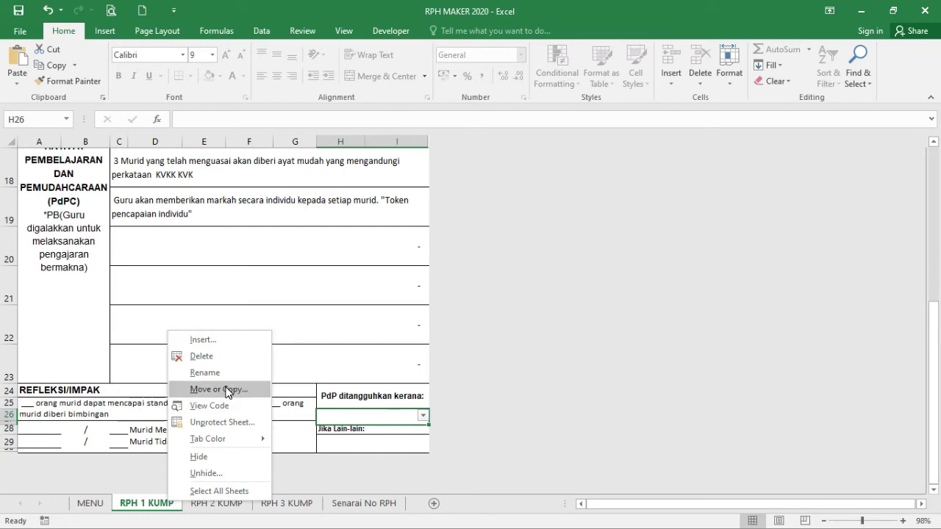
{"action": "left_click", "coordinate": [536, 346]}
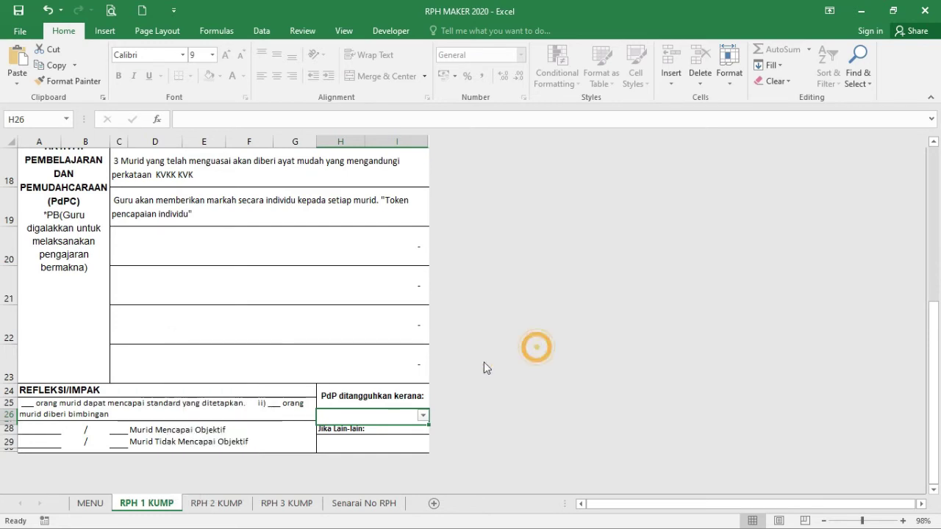
Set PILIHAN SP for 2 Kump to SPT1BMKP9 on the MENU sheet.
{"action": "left_click", "coordinate": [92, 504]}
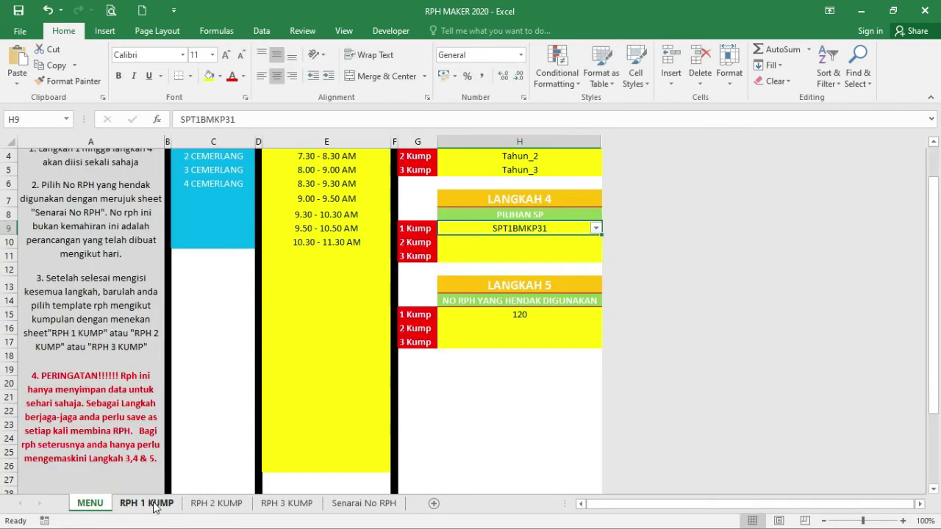
{"action": "left_click", "coordinate": [151, 504]}
{"action": "left_click", "coordinate": [90, 504]}
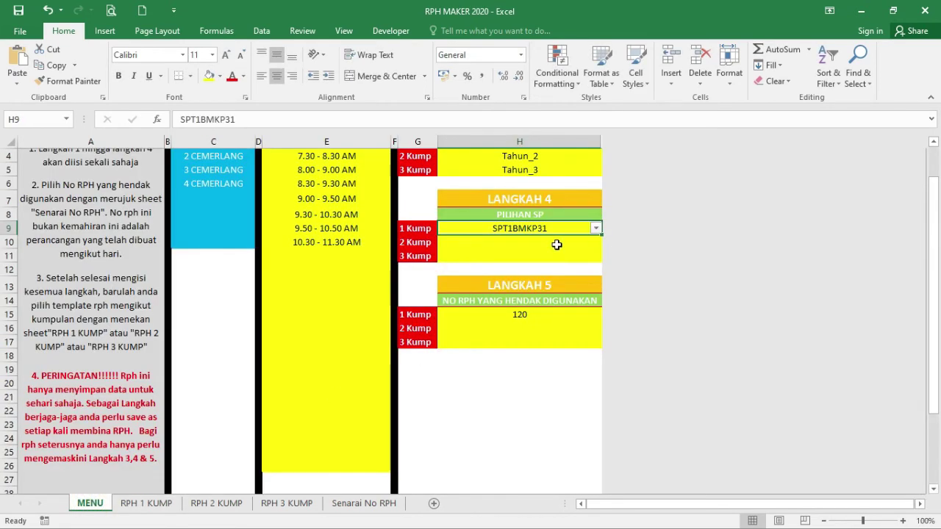
{"action": "left_click", "coordinate": [557, 243]}
{"action": "left_click", "coordinate": [595, 242]}
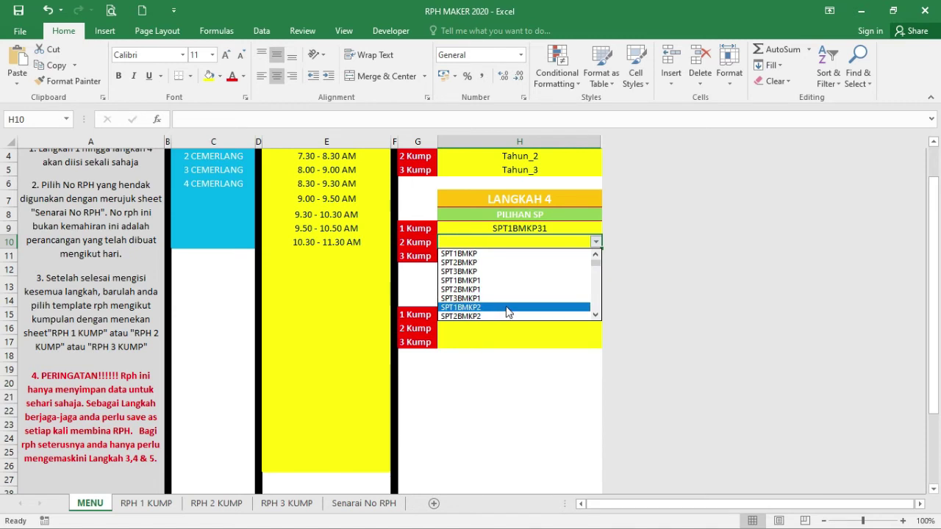
{"action": "left_click_drag", "start_coordinate": [596, 264], "coordinate": [597, 276]}
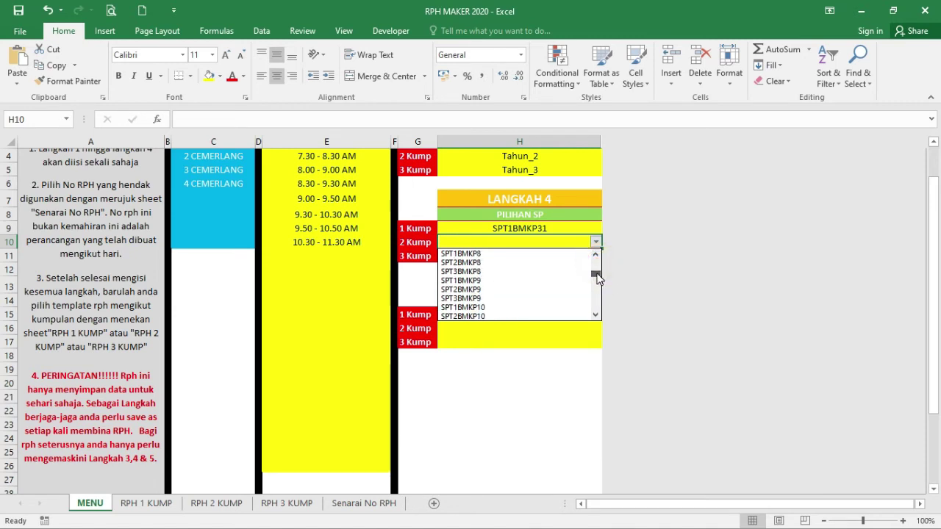
{"action": "left_click", "coordinate": [485, 281]}
Check the RPH 2 KUMP plan, and set NO RPH YANG HENDAK DIGUNAKAN for 2 Kump to 67 on MENU.
{"action": "left_click", "coordinate": [219, 504]}
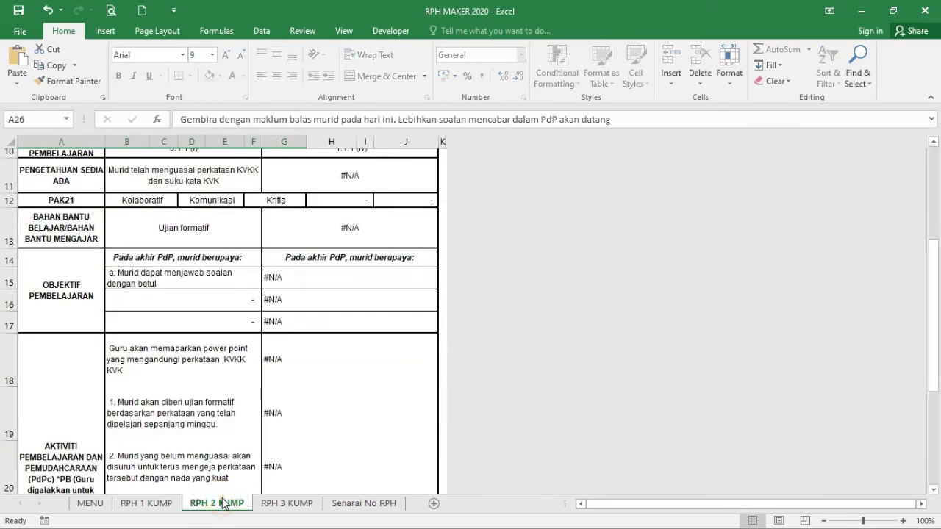
{"action": "left_click", "coordinate": [147, 504]}
{"action": "left_click", "coordinate": [88, 504]}
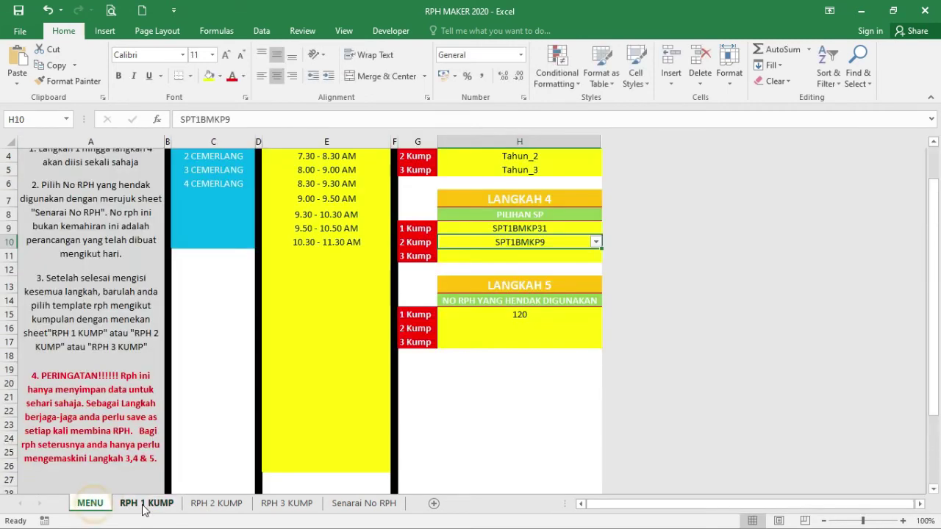
{"action": "left_click", "coordinate": [497, 335]}
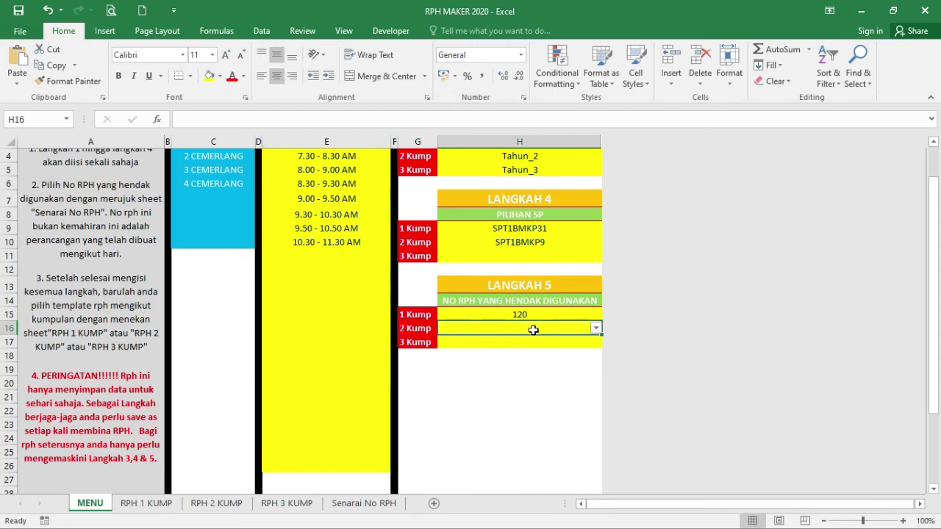
{"action": "type", "text": "67"}
{"action": "left_click", "coordinate": [535, 373]}
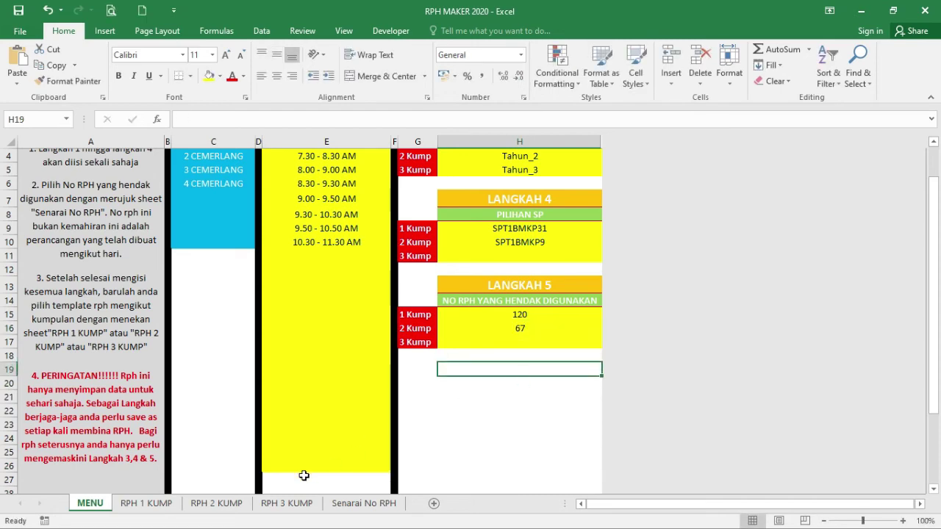
Review the RPH 2 KUMP plan and its KUMPULAN 2 STANDARD PEMBELAJARAN choices, and view the Senarai No RPH reference list.
{"action": "left_click", "coordinate": [220, 504]}
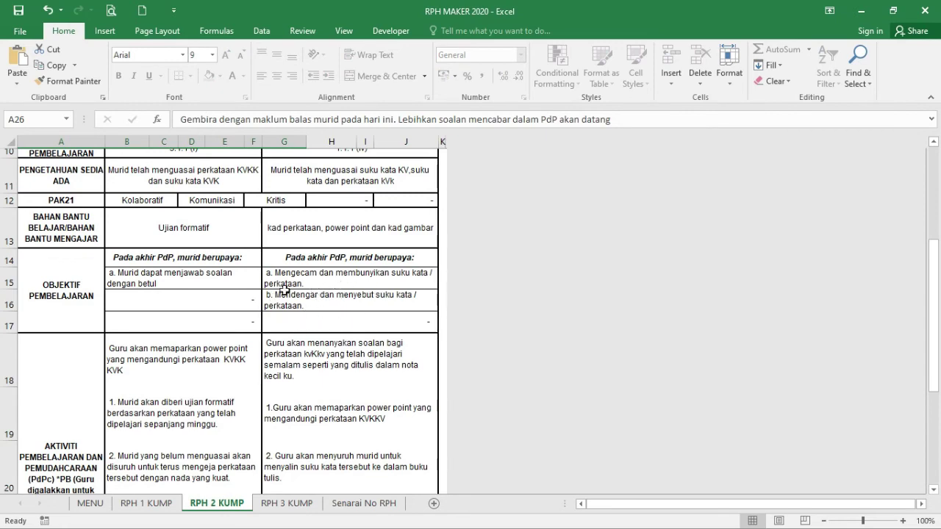
{"action": "scroll", "coordinate": [304, 288], "scroll_direction": "up", "scroll_amount": 3}
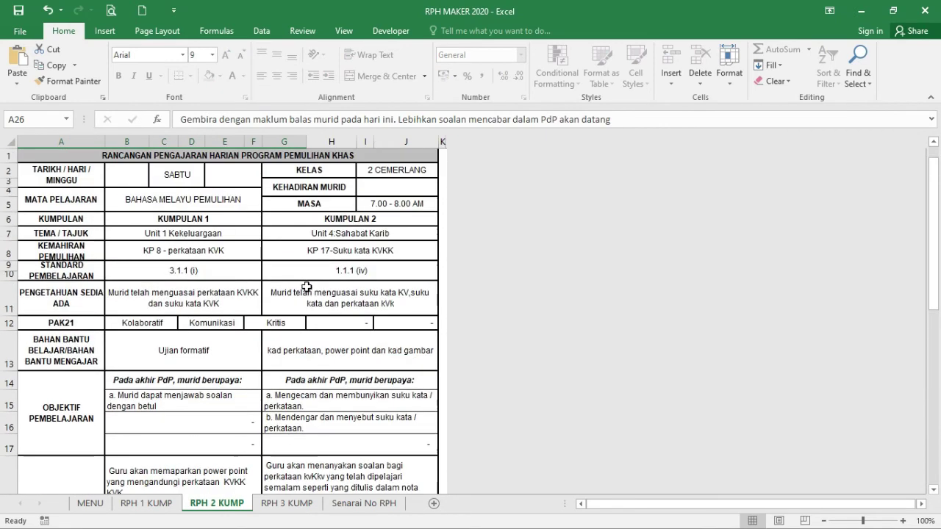
{"action": "left_click", "coordinate": [279, 321]}
{"action": "left_click", "coordinate": [382, 273]}
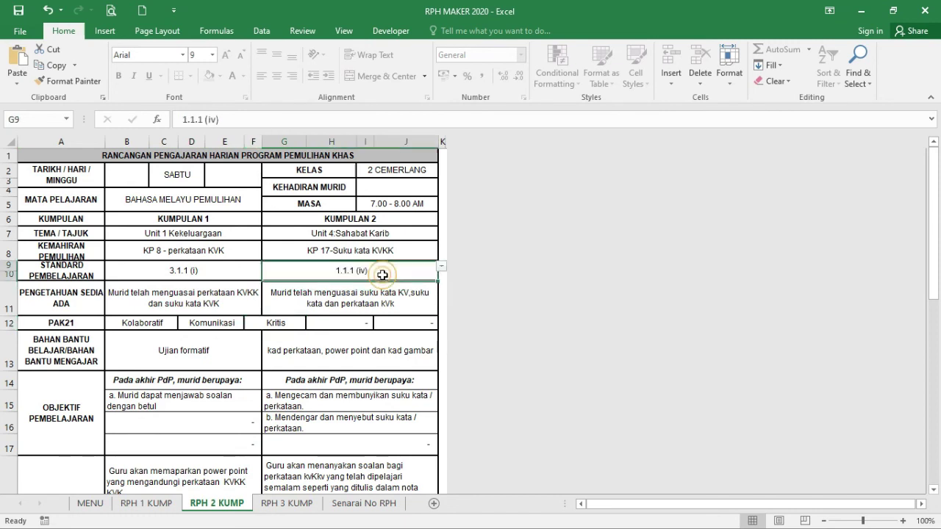
{"action": "left_click", "coordinate": [441, 265]}
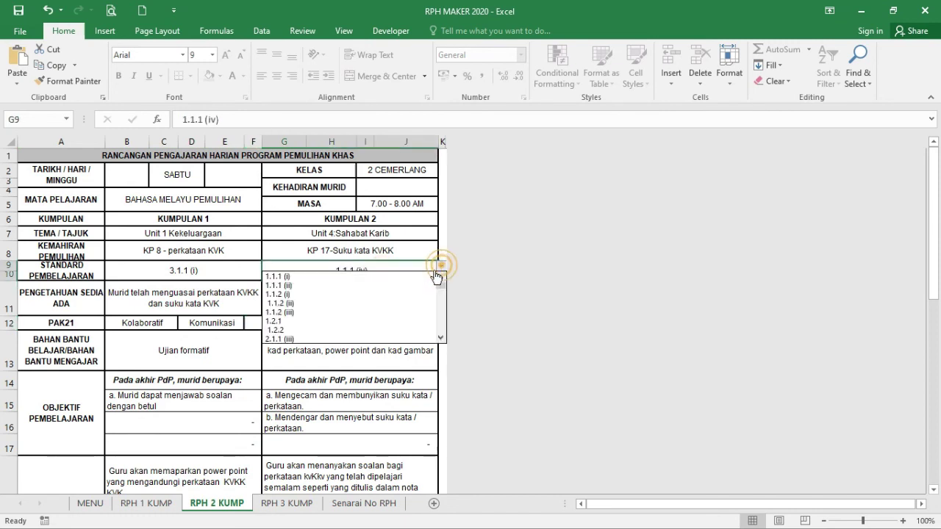
{"action": "left_click", "coordinate": [520, 291]}
{"action": "left_click", "coordinate": [365, 503]}
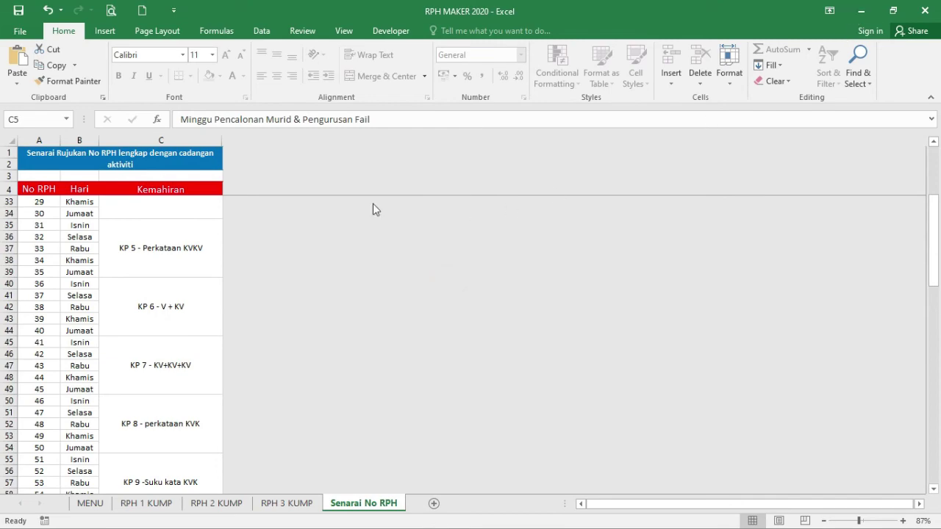
Minimize the workbook and the Telegram Desktop folder, leave the Telegram group's file list, and minimize Telegram to show the desktop.
{"action": "left_click", "coordinate": [861, 11]}
{"action": "left_click", "coordinate": [856, 13]}
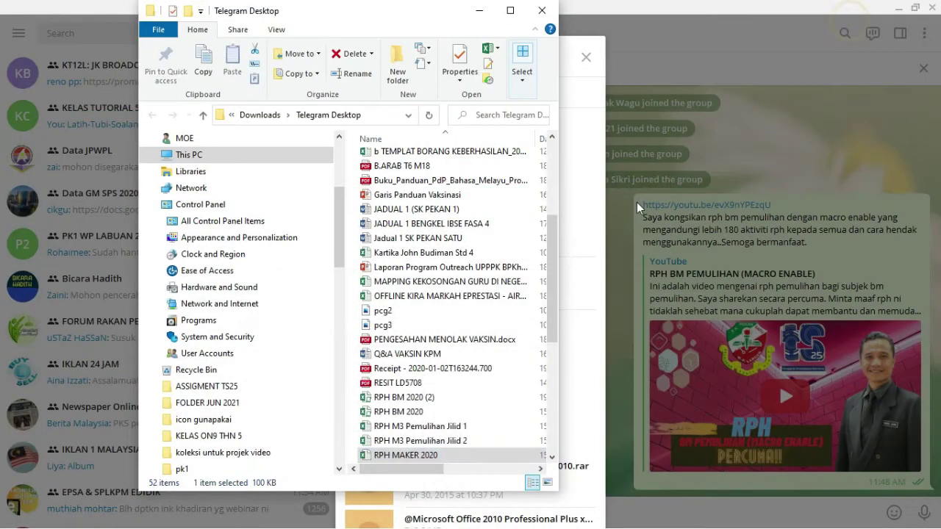
{"action": "left_click", "coordinate": [477, 8]}
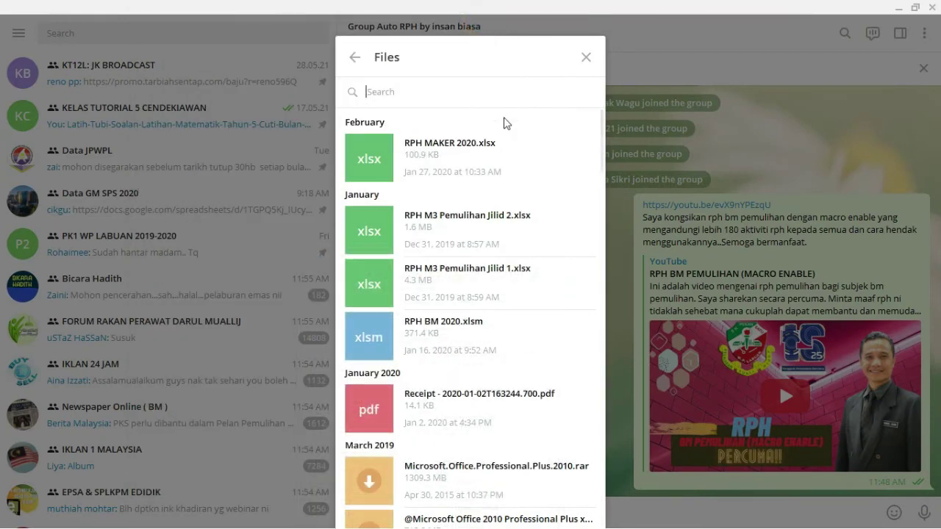
{"action": "left_click", "coordinate": [355, 58]}
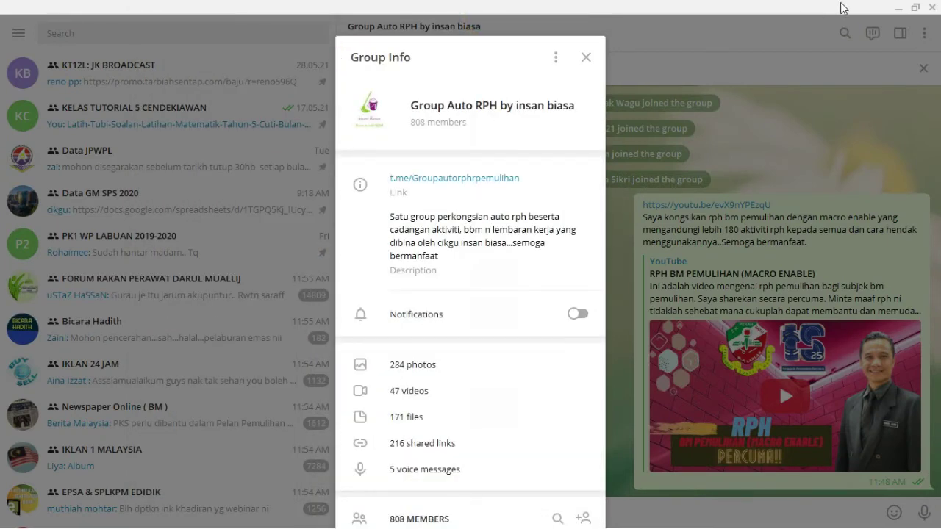
{"action": "left_click", "coordinate": [897, 7]}
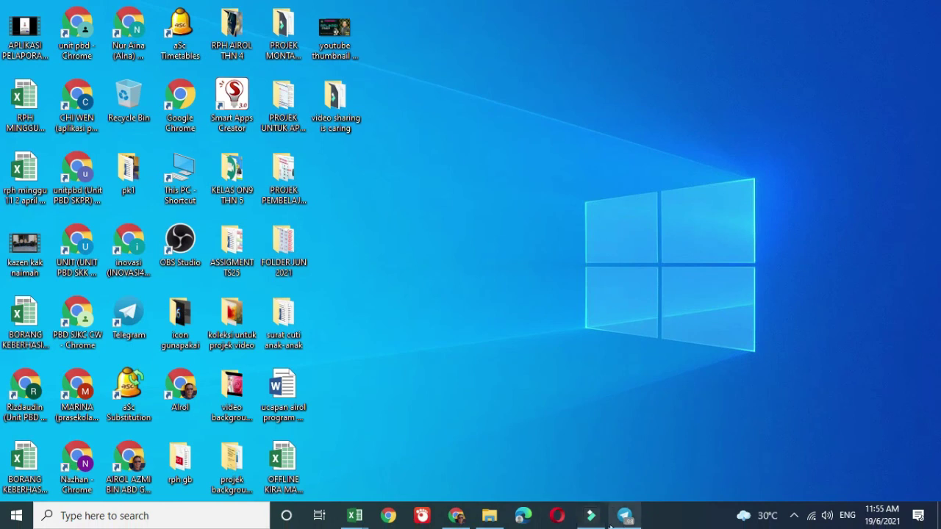